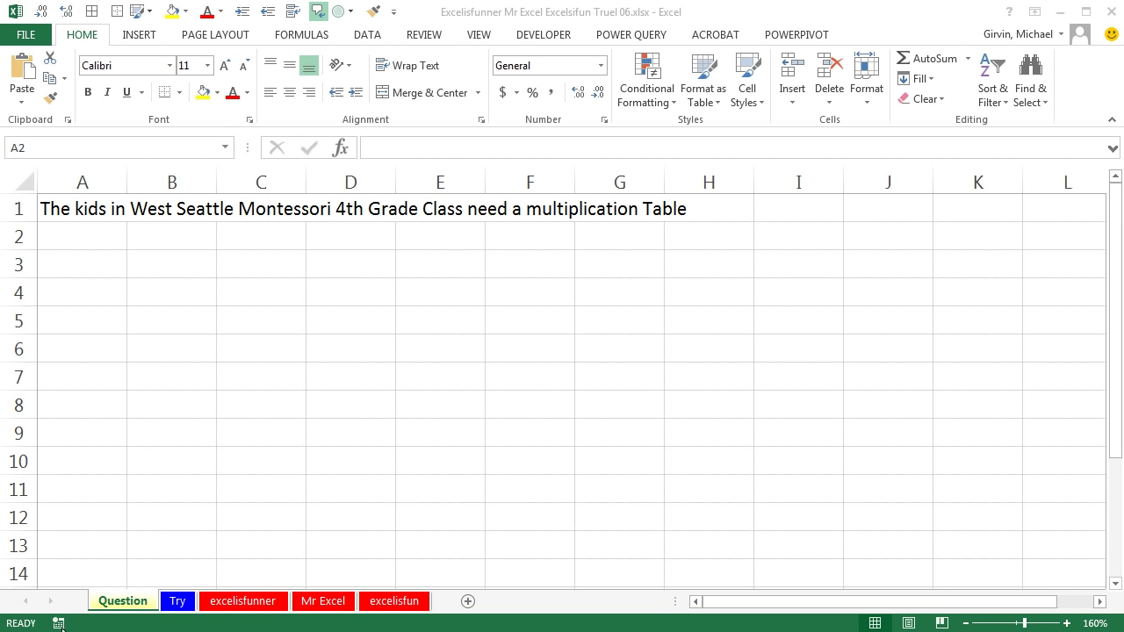
# - On the excelisfunner sheet, fill A2:A13 with the number series 1 to 12
pyautogui.click(239, 604)
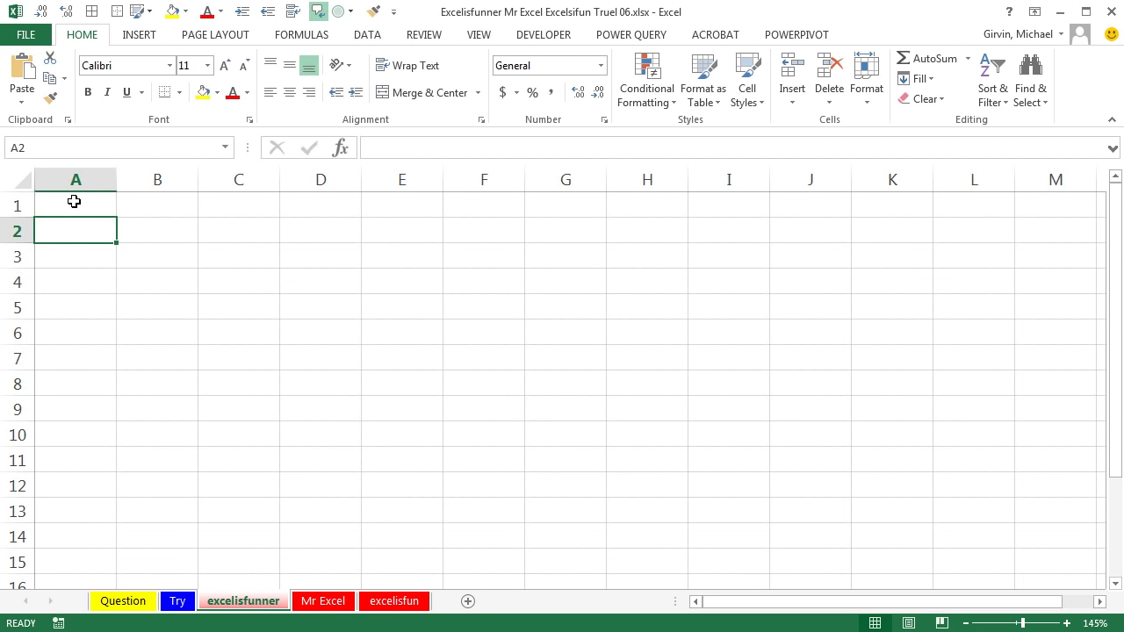
pyautogui.write('1')
pyautogui.press('Return')
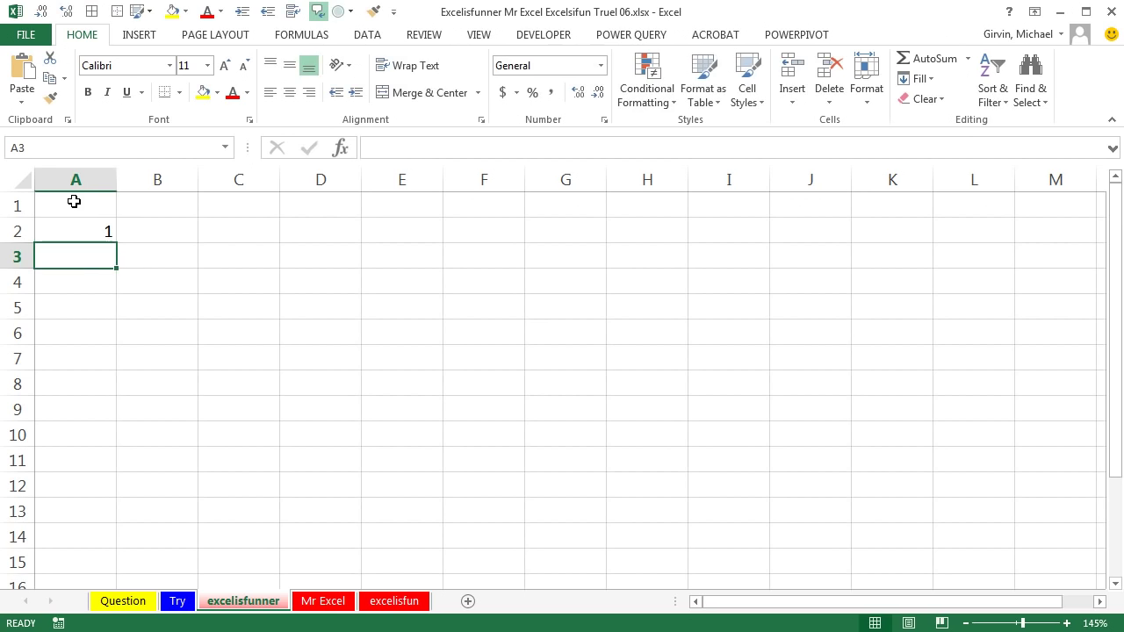
pyautogui.write('2')
pyautogui.press('Return')
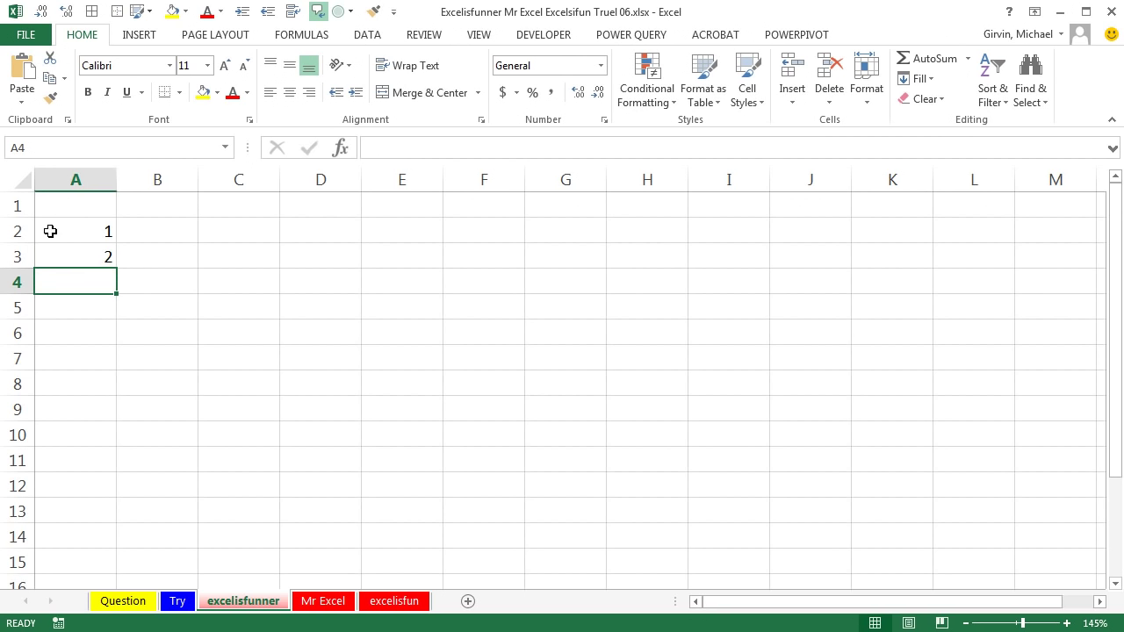
pyautogui.moveTo(50, 230); pyautogui.dragTo(72, 261)
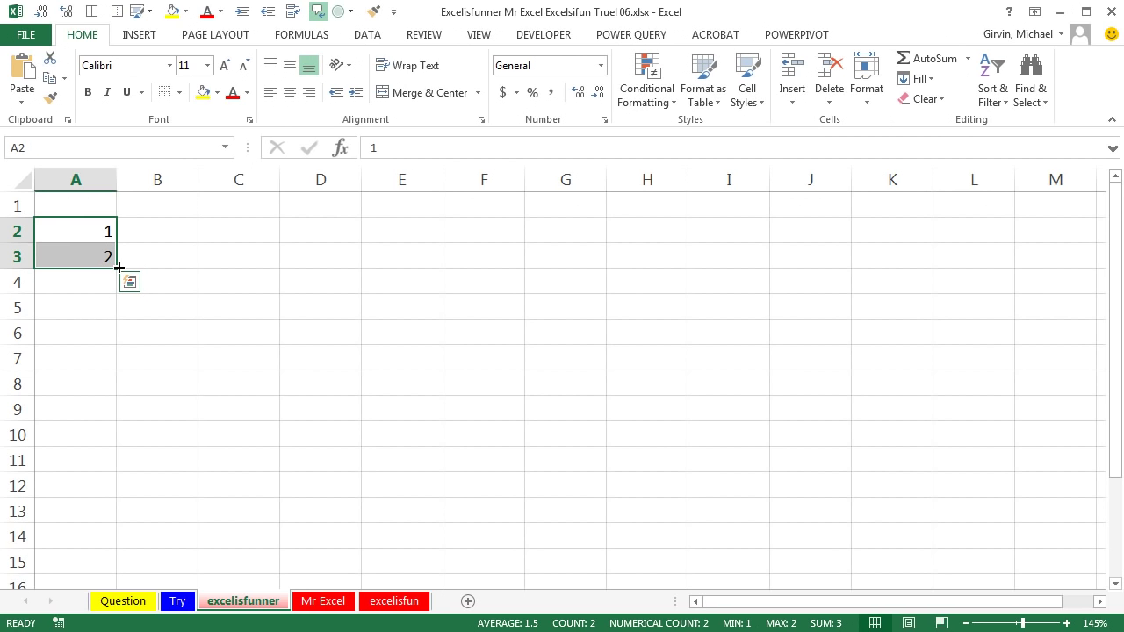
pyautogui.moveTo(117, 269); pyautogui.dragTo(72, 507)
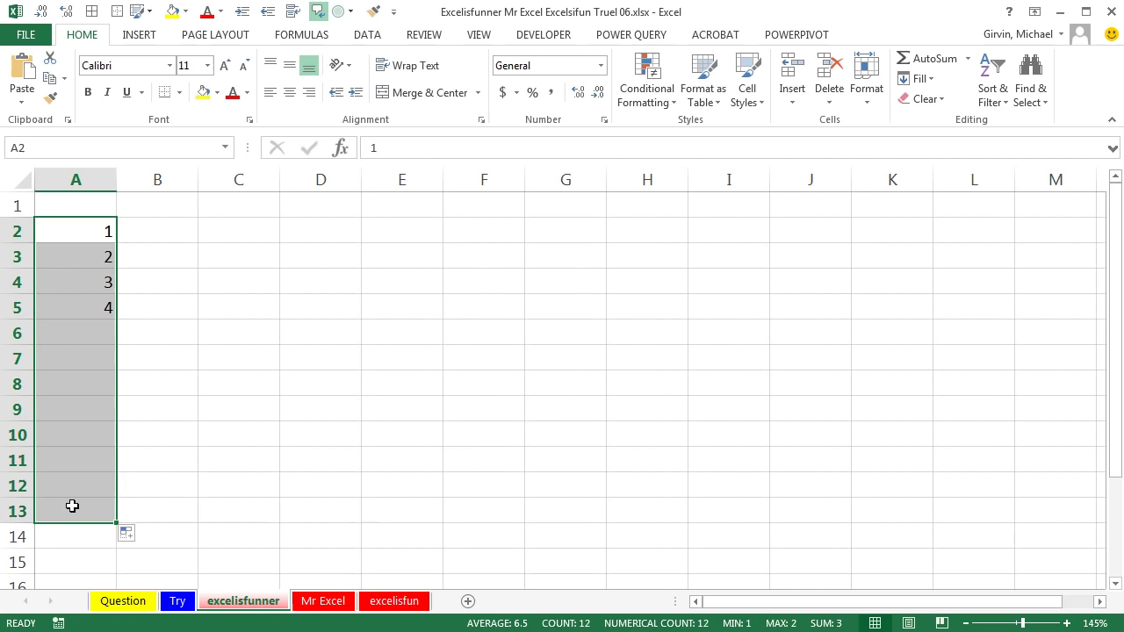
# - Fill B1:M1 with the number series 1 to 12 as the table's column headers
pyautogui.click(169, 201)
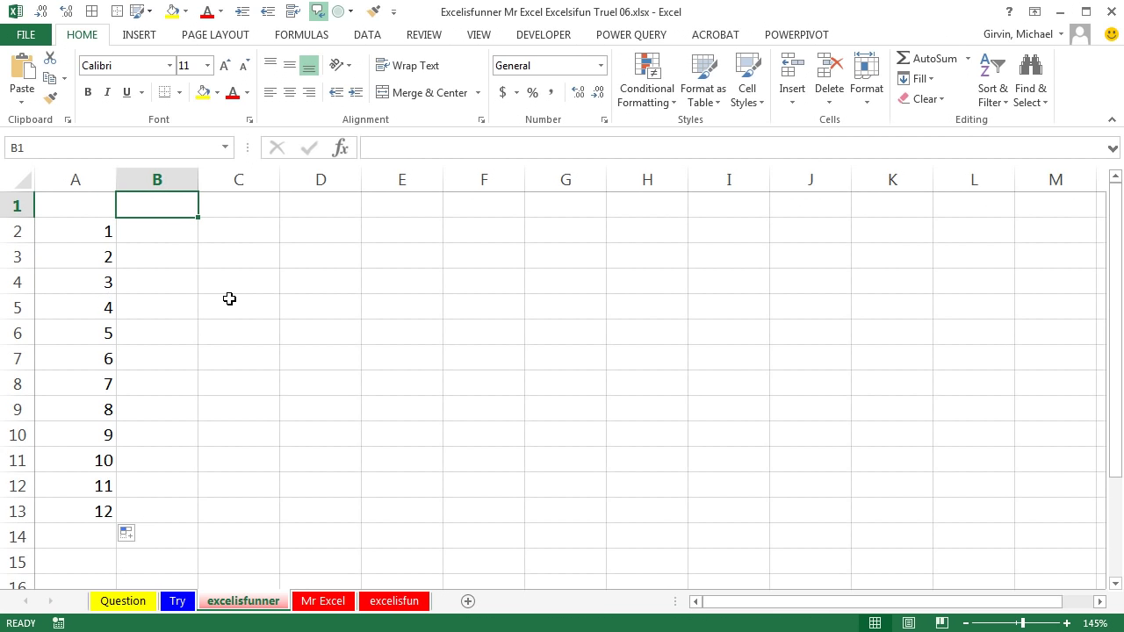
pyautogui.write('1')
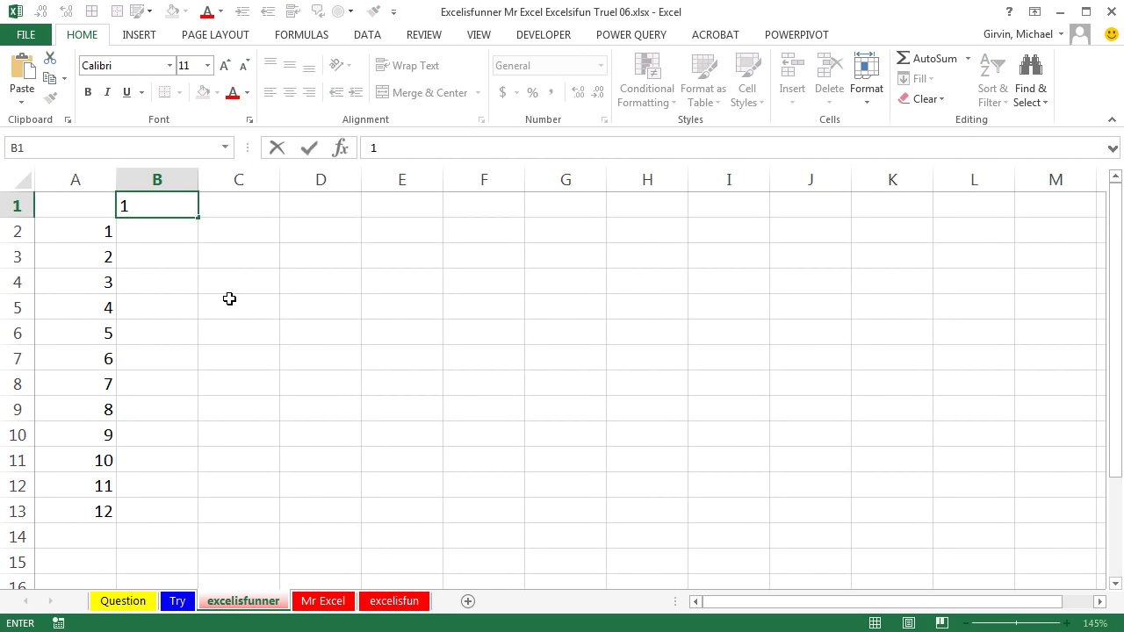
pyautogui.press('Tab')
pyautogui.write('2')
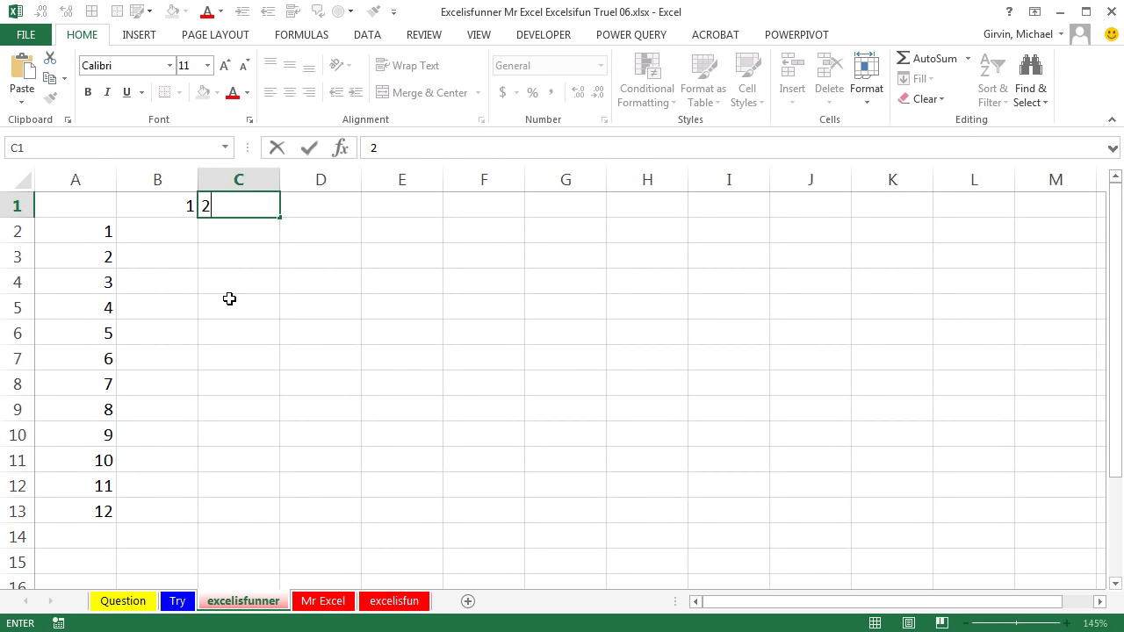
pyautogui.press('Tab')
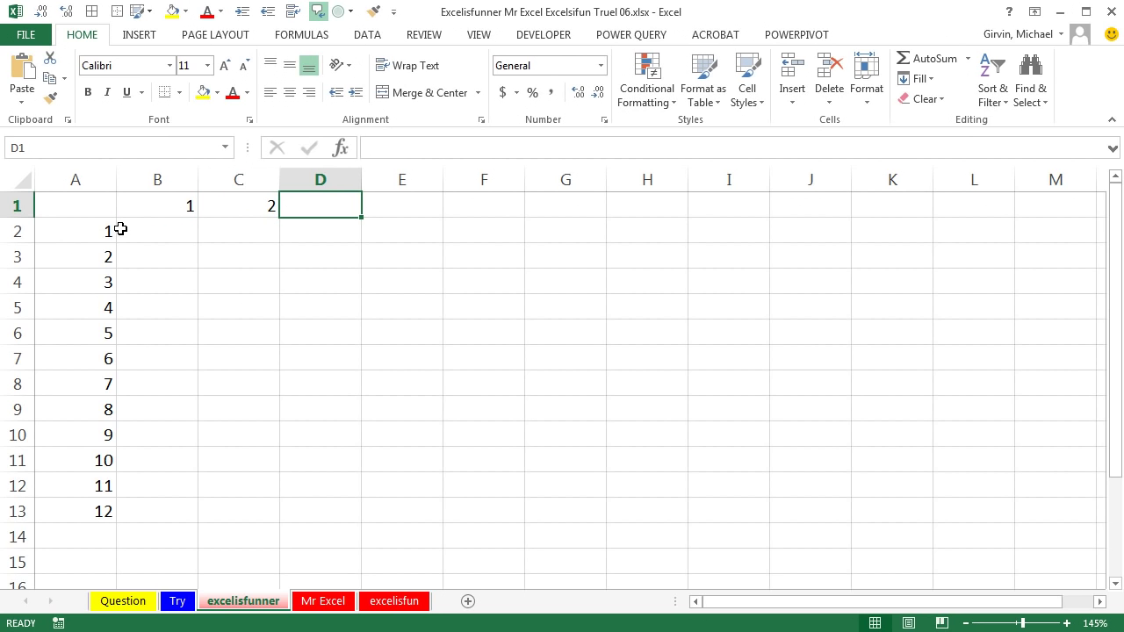
pyautogui.moveTo(145, 211); pyautogui.dragTo(1077, 208)
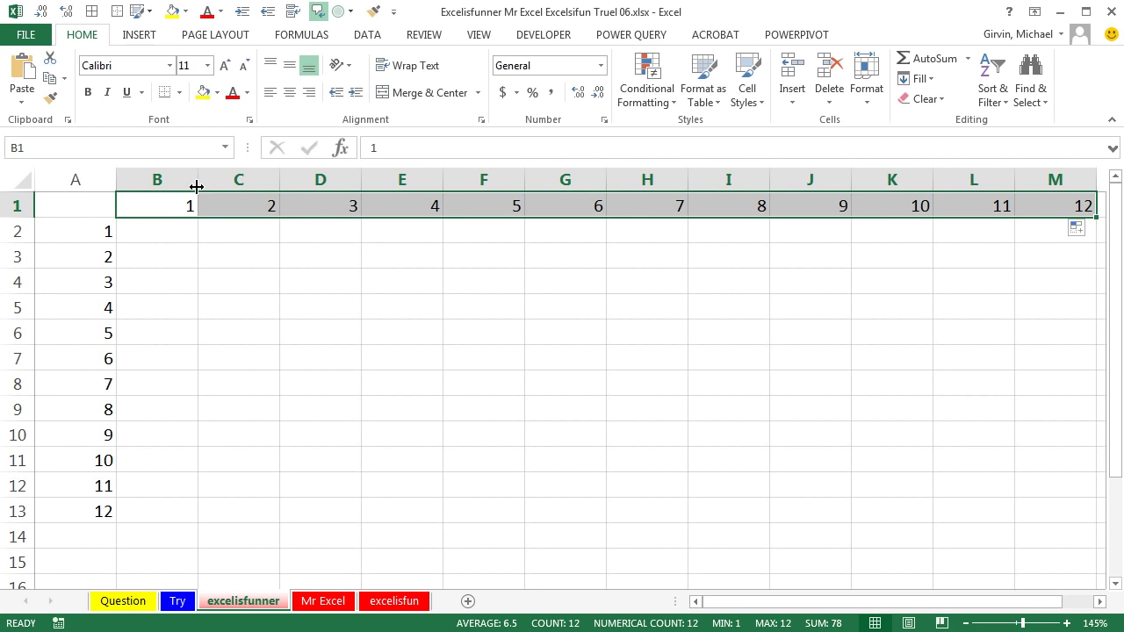
# - Start a formula in B2 that references the header in B1 with only the row locked, =B$1
pyautogui.click(156, 234)
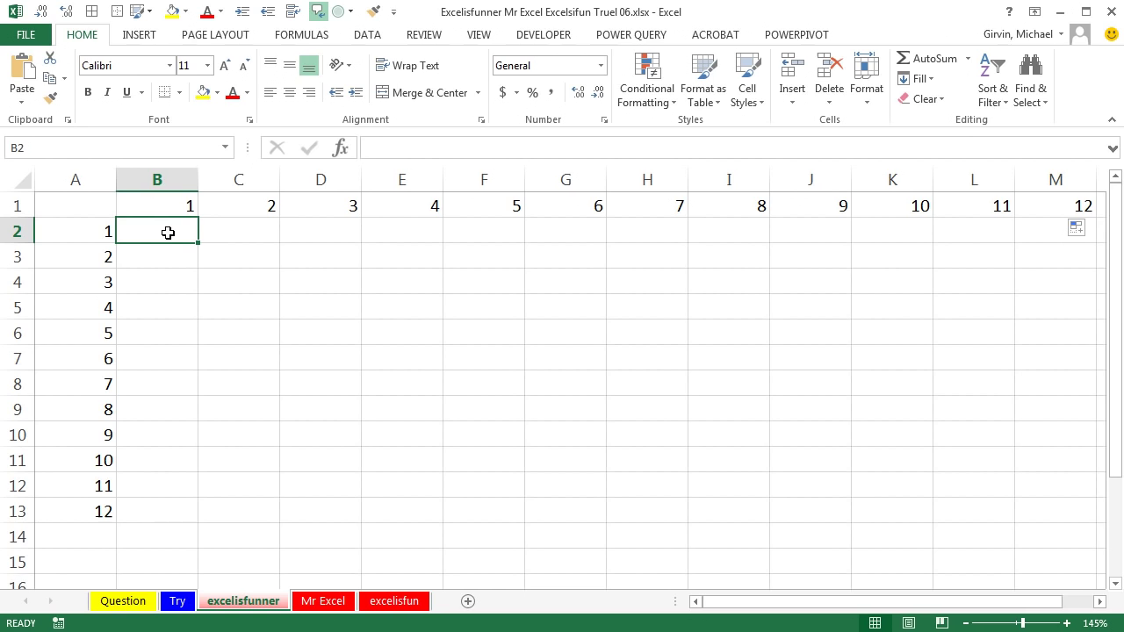
pyautogui.write('=')
pyautogui.press('Up')
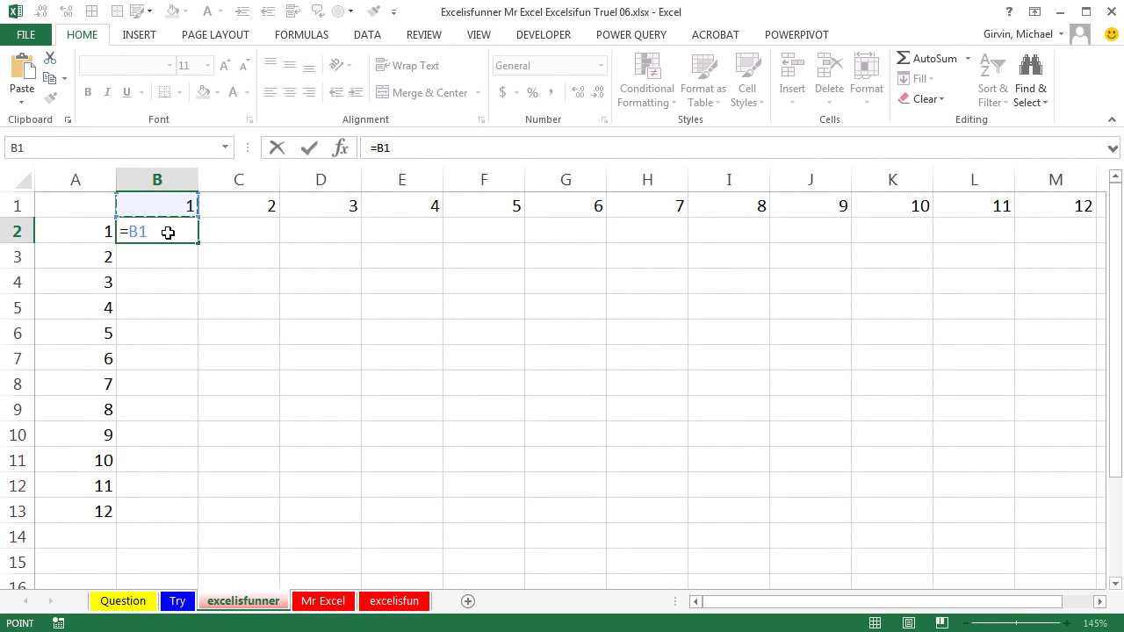
pyautogui.press('F4')
pyautogui.press('F4')
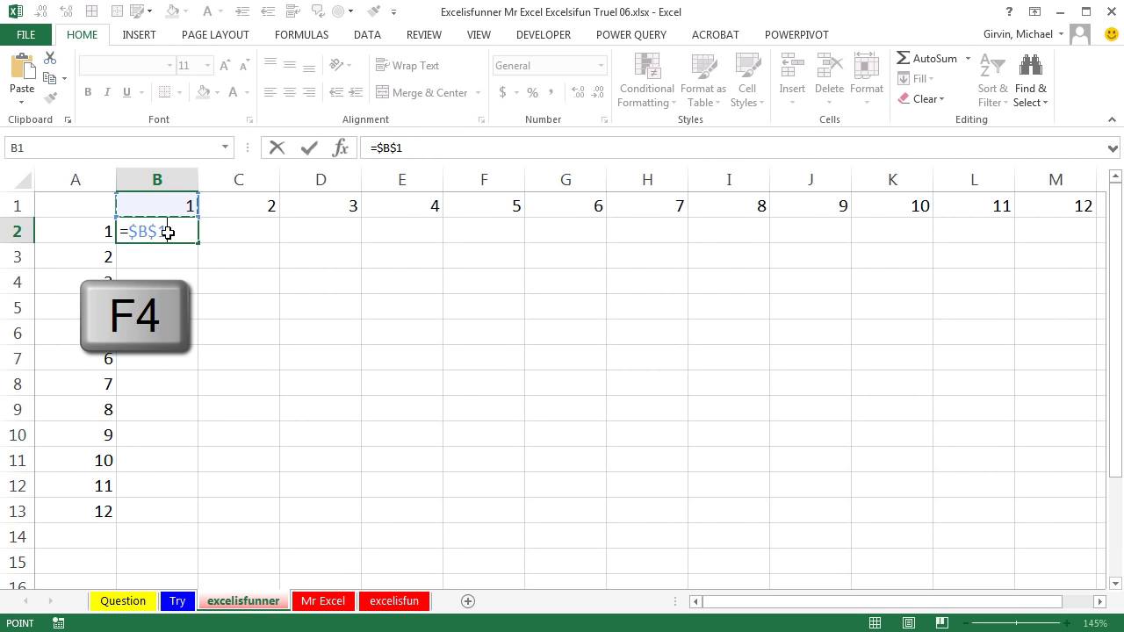
pyautogui.press('F4')
pyautogui.press('F4')
pyautogui.press('F4')
pyautogui.press('F4')
pyautogui.press('F4')
pyautogui.press('F4')
pyautogui.press('F4')
pyautogui.press('F4')
pyautogui.press('F4')
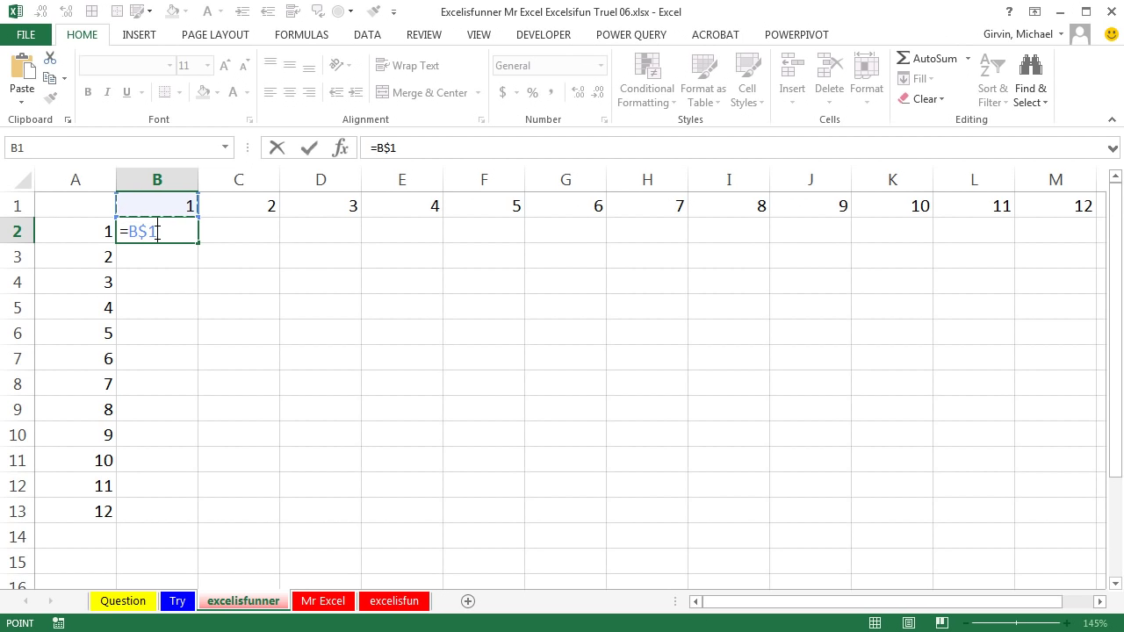
# - Complete the B2 formula as =B$1*$A2, locking only the column of the second reference, and keep B2 selected
pyautogui.press('F2')
pyautogui.write('*')
pyautogui.write('xc')
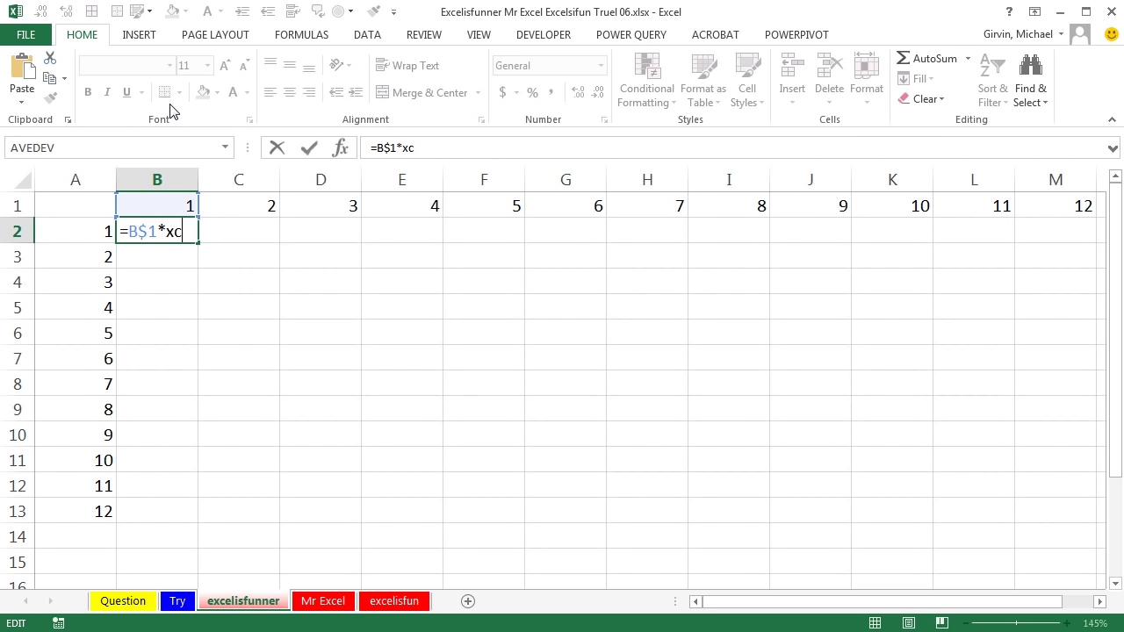
pyautogui.press('BackSpace')
pyautogui.press('BackSpace')
pyautogui.write('a2')
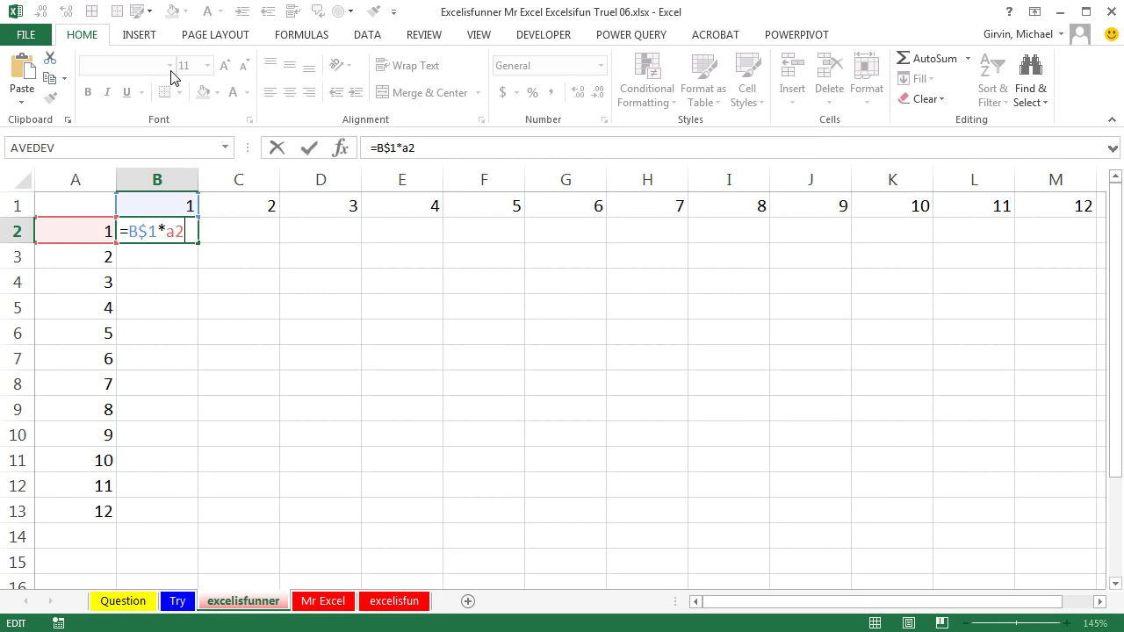
pyautogui.press('F4')
pyautogui.press('F4')
pyautogui.press('F4')
pyautogui.hotkey('ctrl', 'Return')
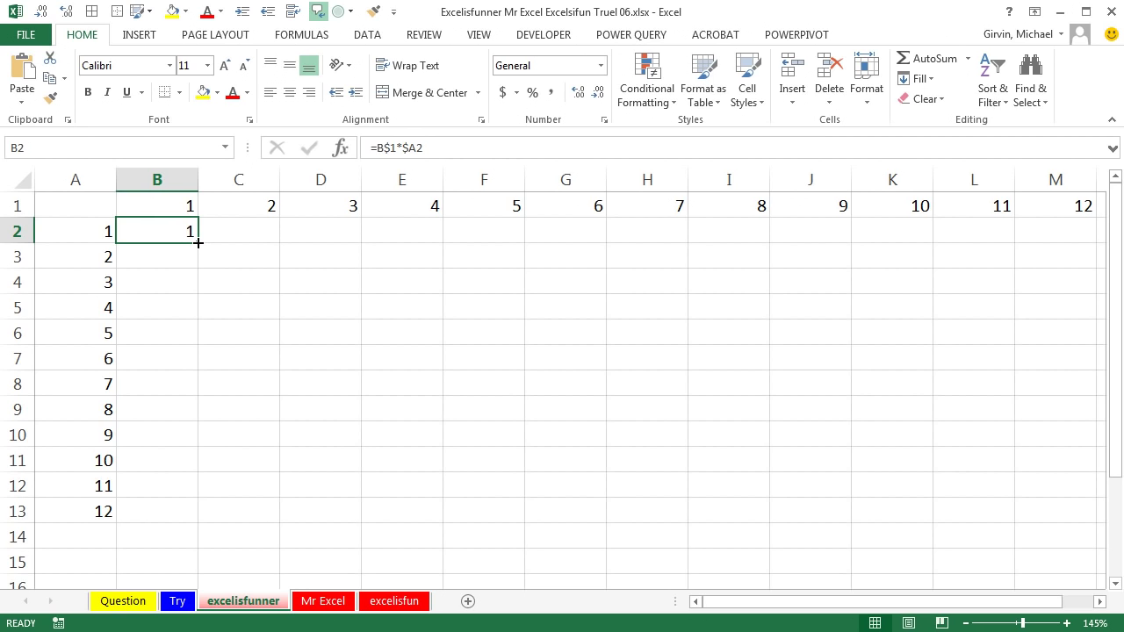
# - Copy the B2 formula across to column M and down to row 13 to fill the multiplication table
pyautogui.moveTo(196, 242); pyautogui.dragTo(1088, 262)
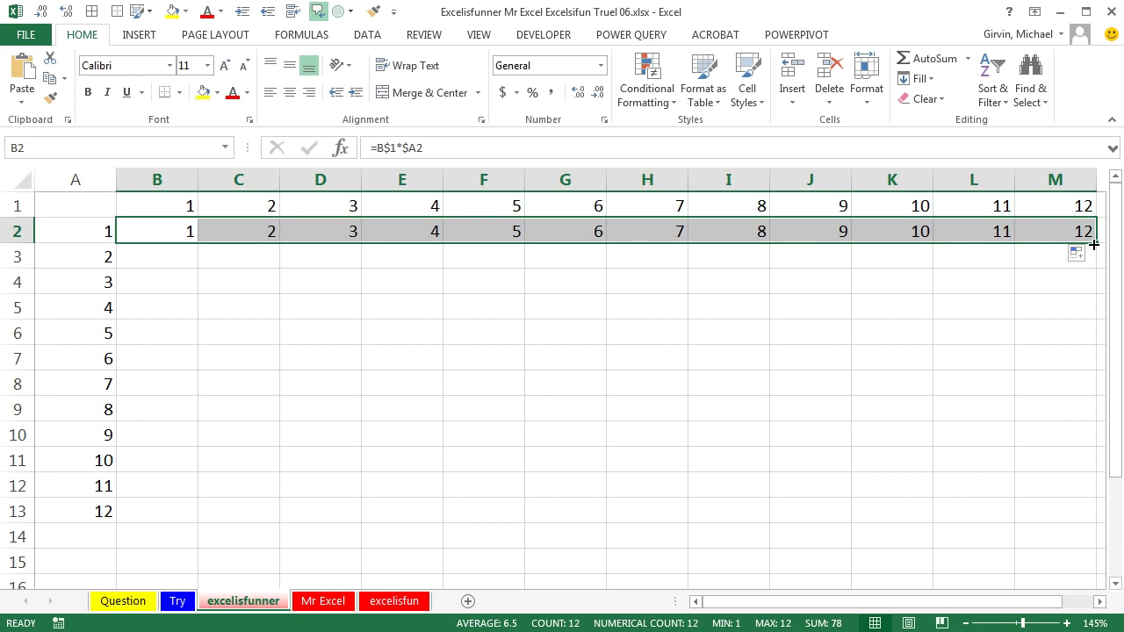
pyautogui.moveTo(1096, 242); pyautogui.dragTo(1096, 525)
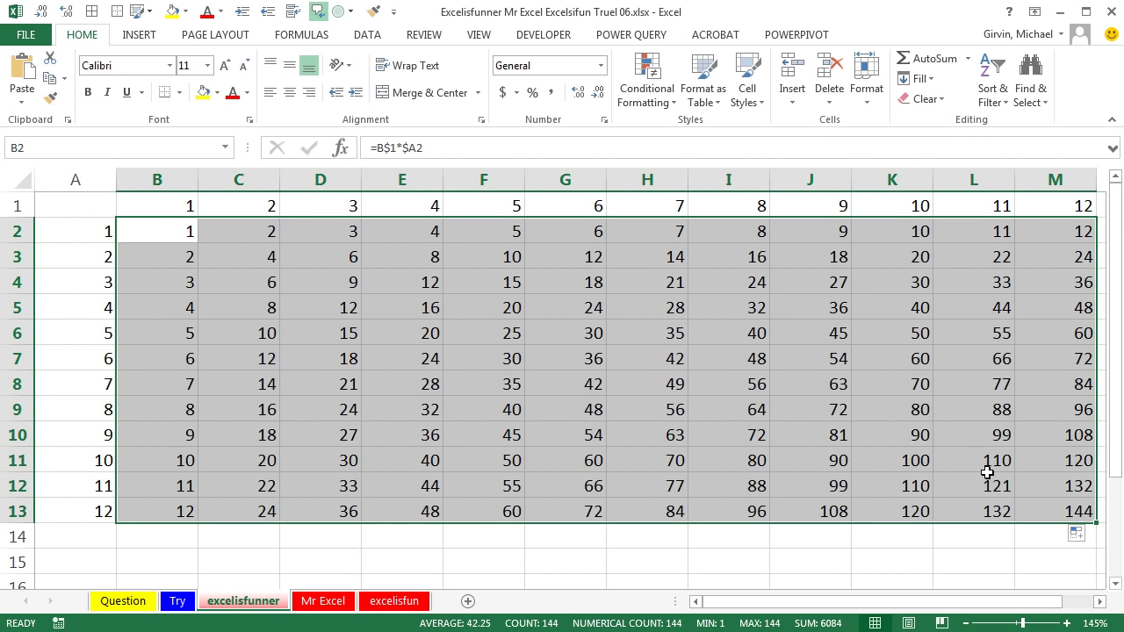
pyautogui.click(498, 535)
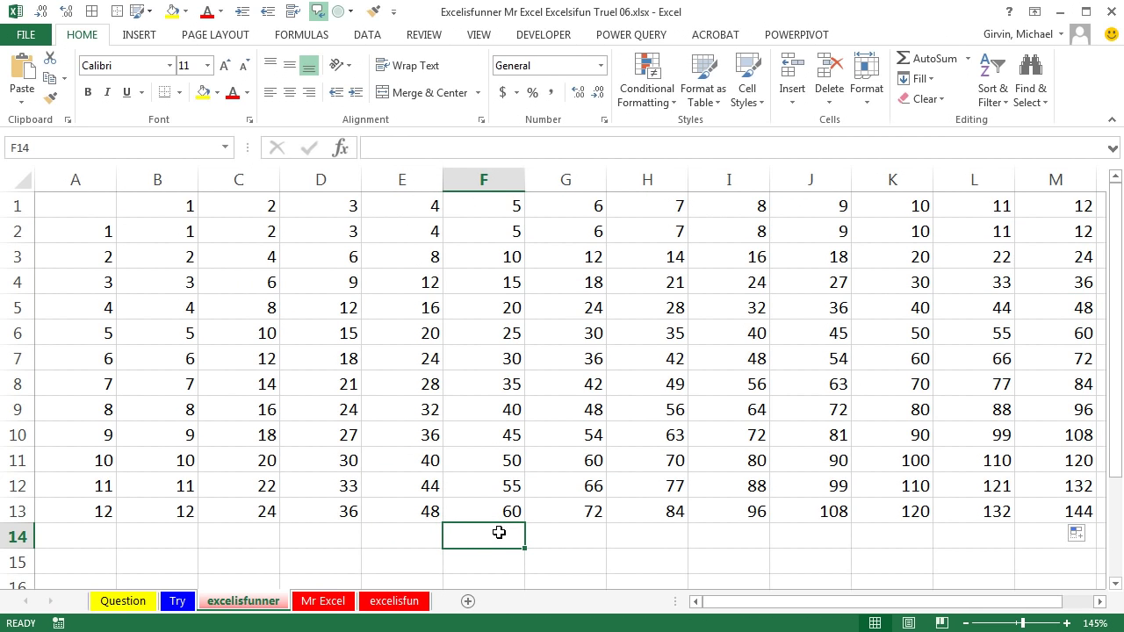
# - Add a new worksheet and enter 1 and 2 in A2:A3 and in B1:C1 as starting values
pyautogui.click(467, 600)
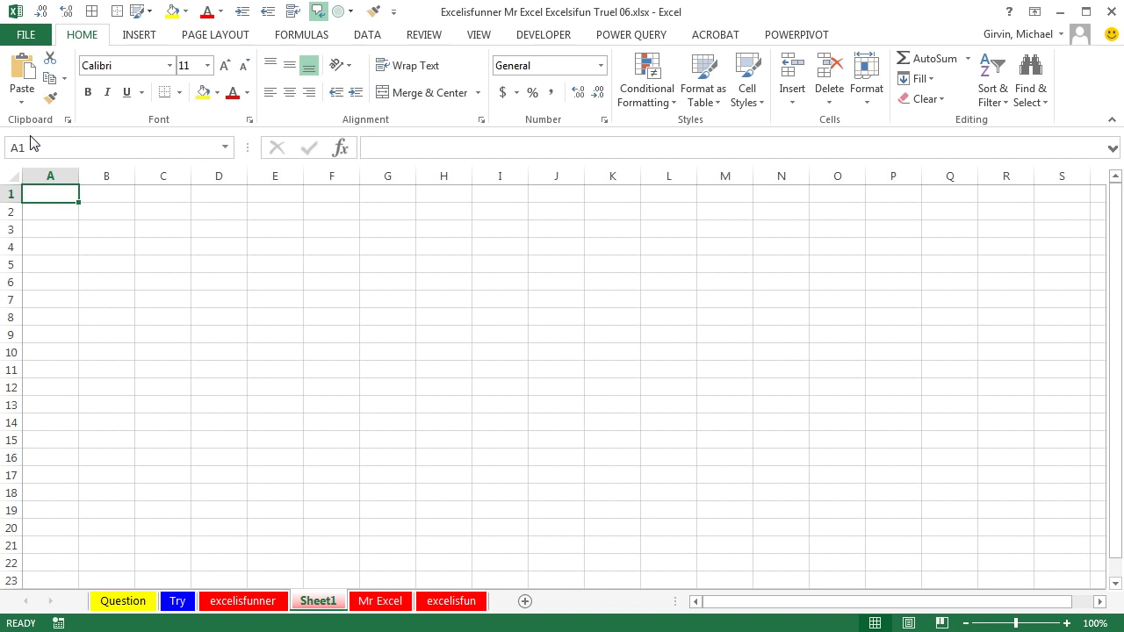
pyautogui.write('1')
pyautogui.press('Return')
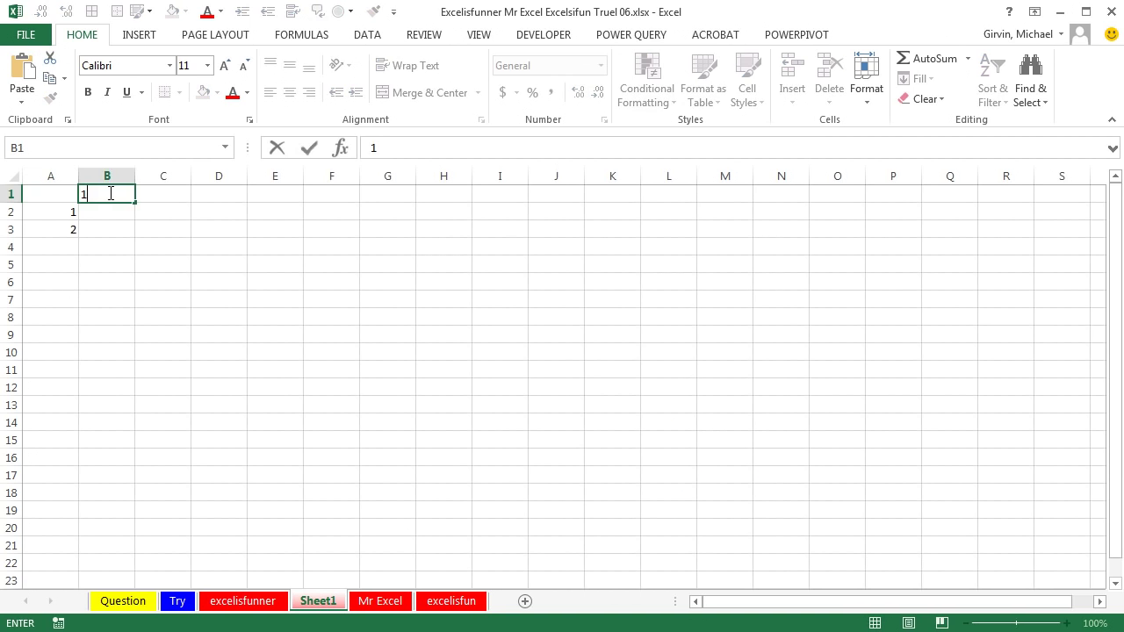
pyautogui.press('Tab')
pyautogui.write('2')
pyautogui.press('Tab')
# - Extend the row 1 series from B1:C1 across to CW1 so it runs from 1 to 100
pyautogui.click(111, 193)
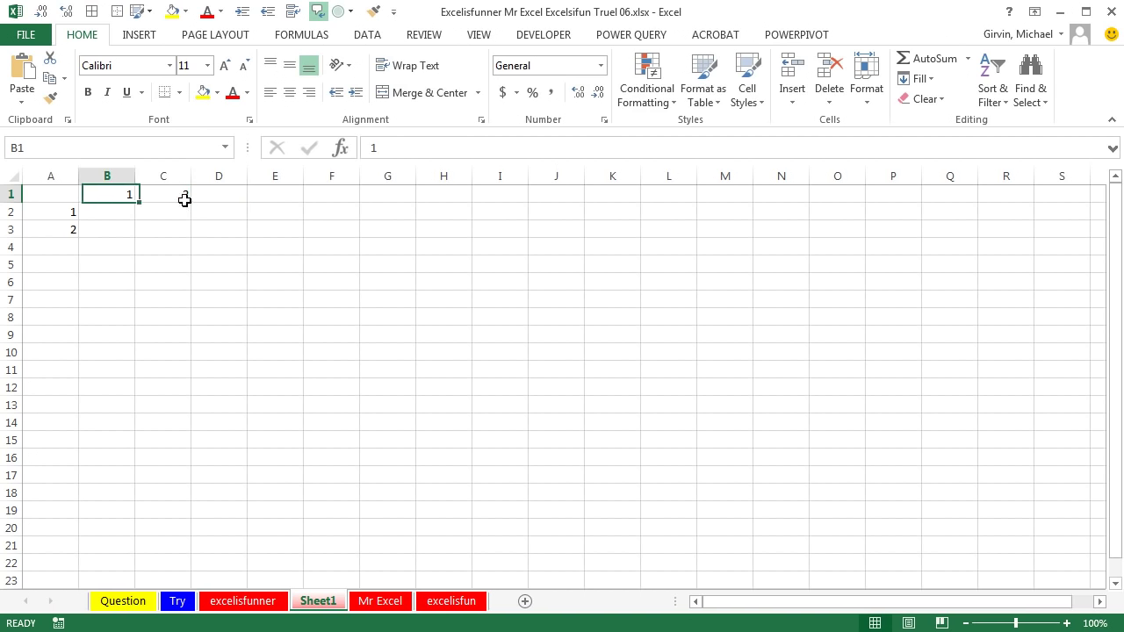
pyautogui.keyDown('shift'); pyautogui.click(184, 200); pyautogui.keyUp('shift')
pyautogui.moveTo(139, 202); pyautogui.dragTo(822, 208)
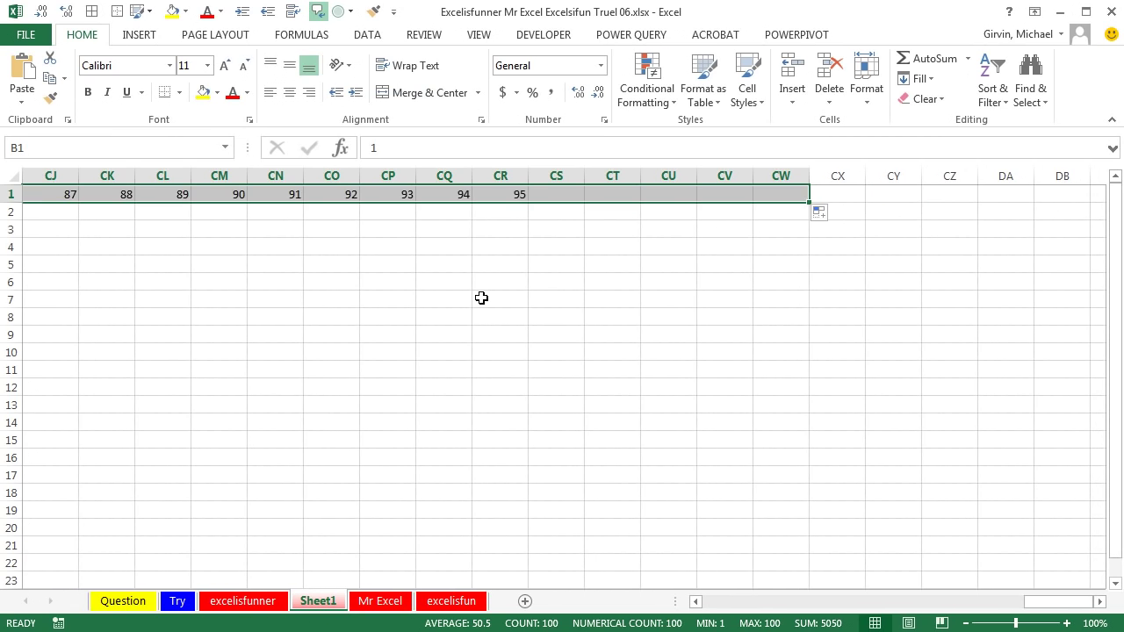
pyautogui.scroll(-3, 263, 298)
pyautogui.scroll(3, 215, 299)
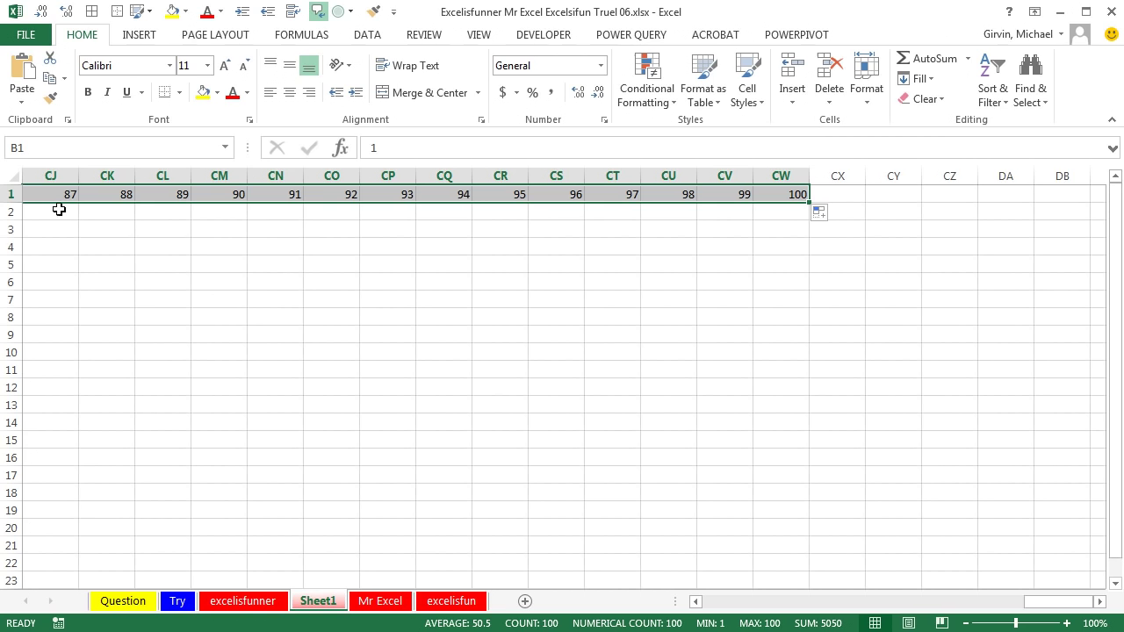
# - Extend the column A series from A2:A3 down to A101 so it runs from 1 to 100
pyautogui.hotkey('ctrl', 'Home')
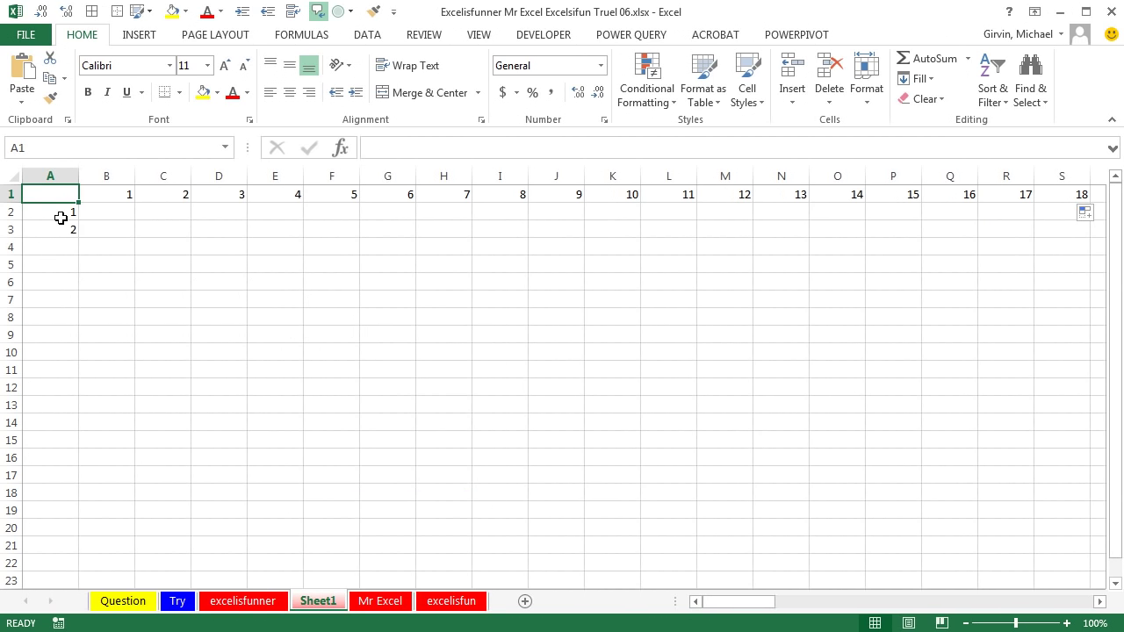
pyautogui.moveTo(60, 219); pyautogui.dragTo(54, 409)
pyautogui.scroll(4, 219, 369)
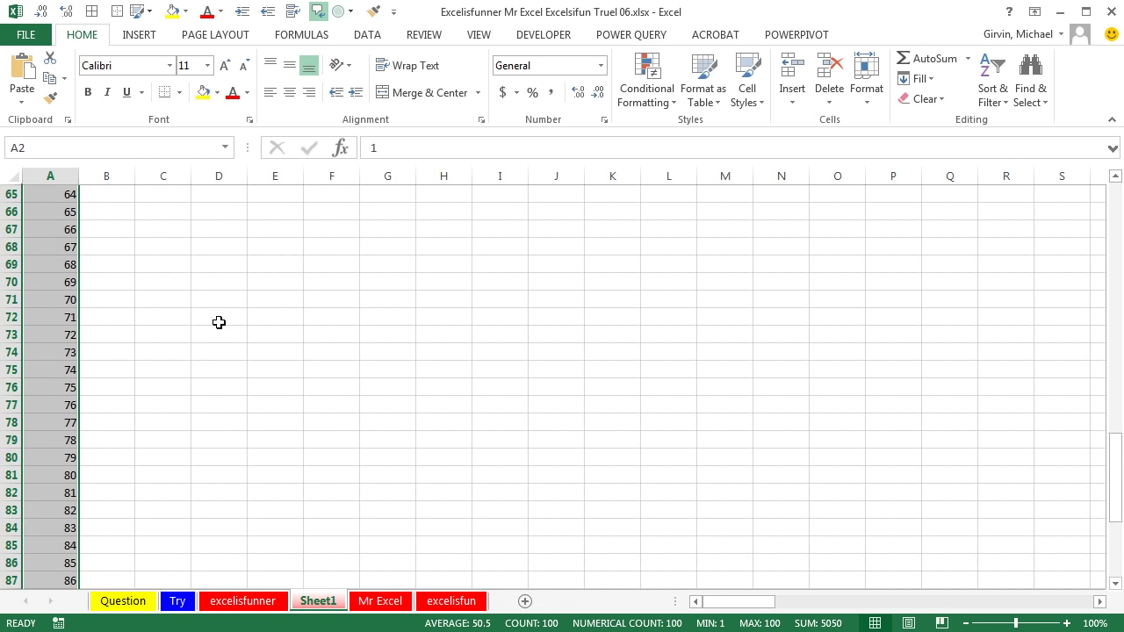
pyautogui.scroll(20, 218, 322)
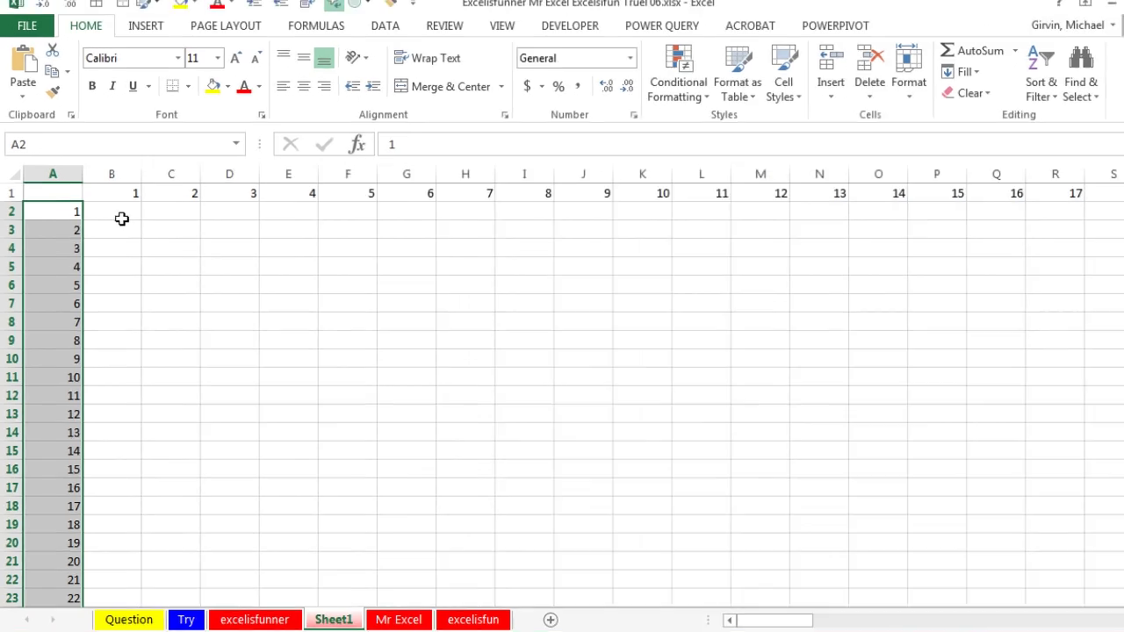
# - Enter the mixed-reference formula =B$1*$A2 in cell B2 and keep B2 selected
pyautogui.click(122, 211)
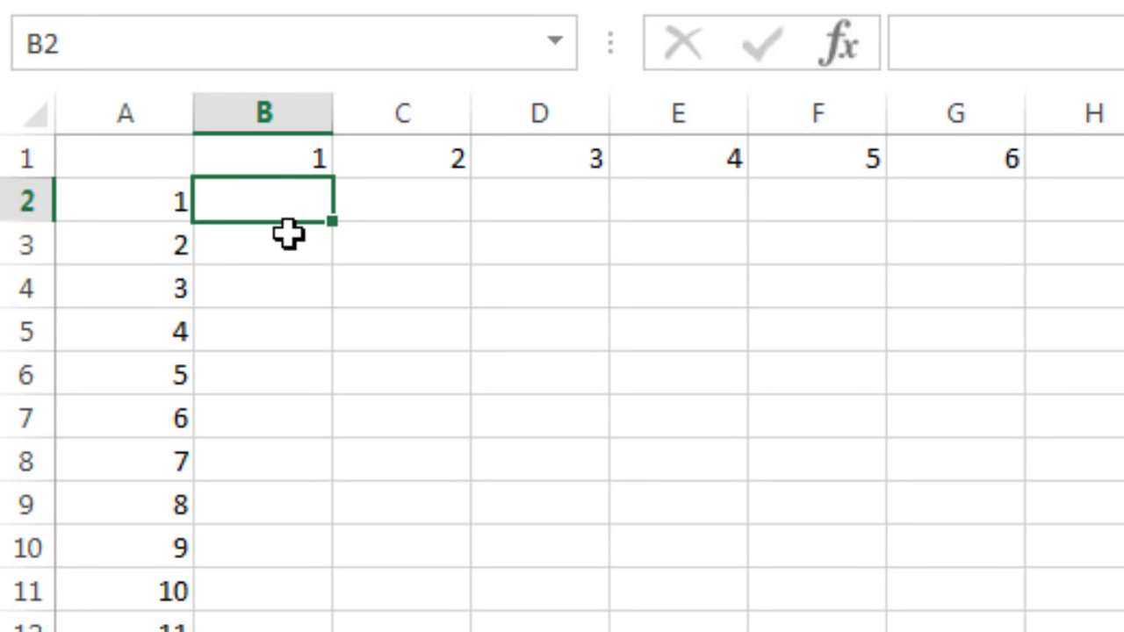
pyautogui.write('=')
pyautogui.press('Up')
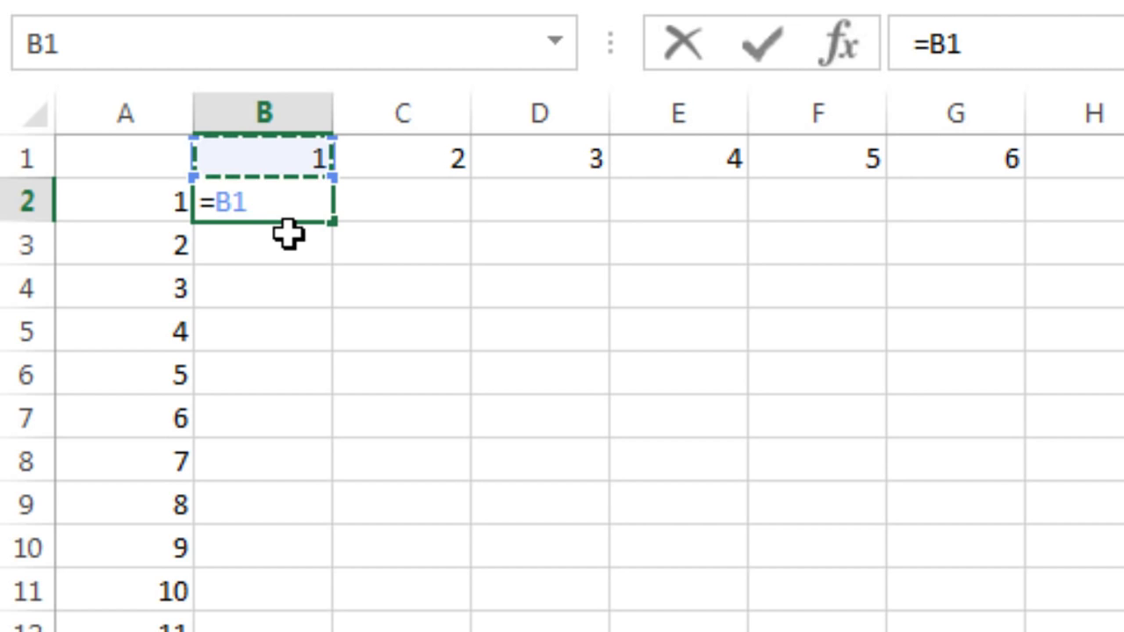
pyautogui.press('F4')
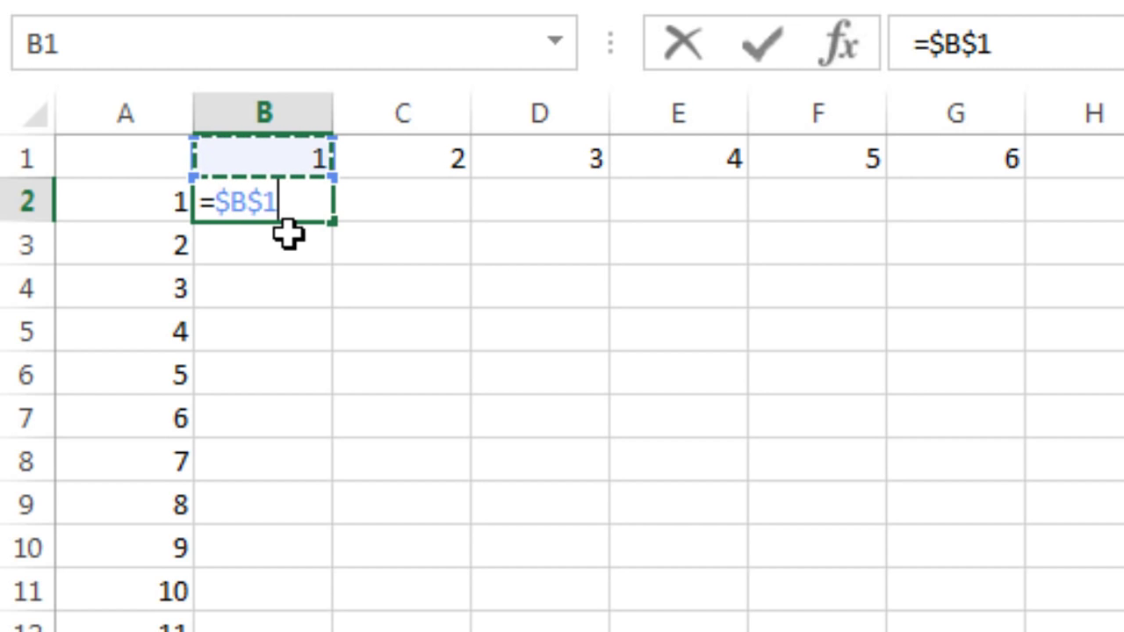
pyautogui.press('F4')
pyautogui.write('*')
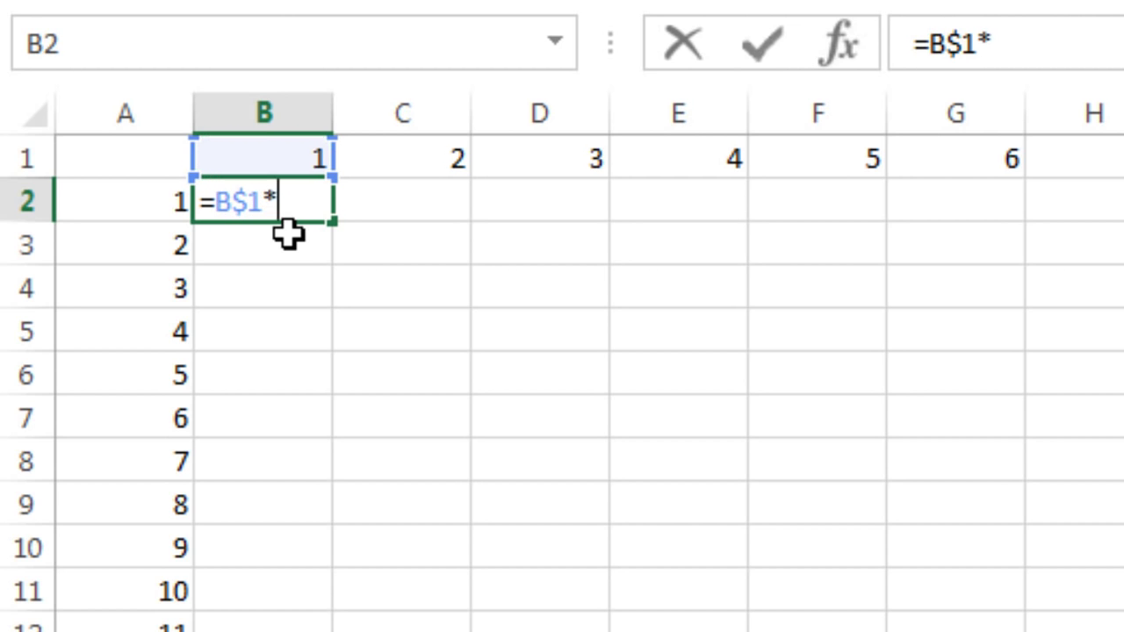
pyautogui.write('a2')
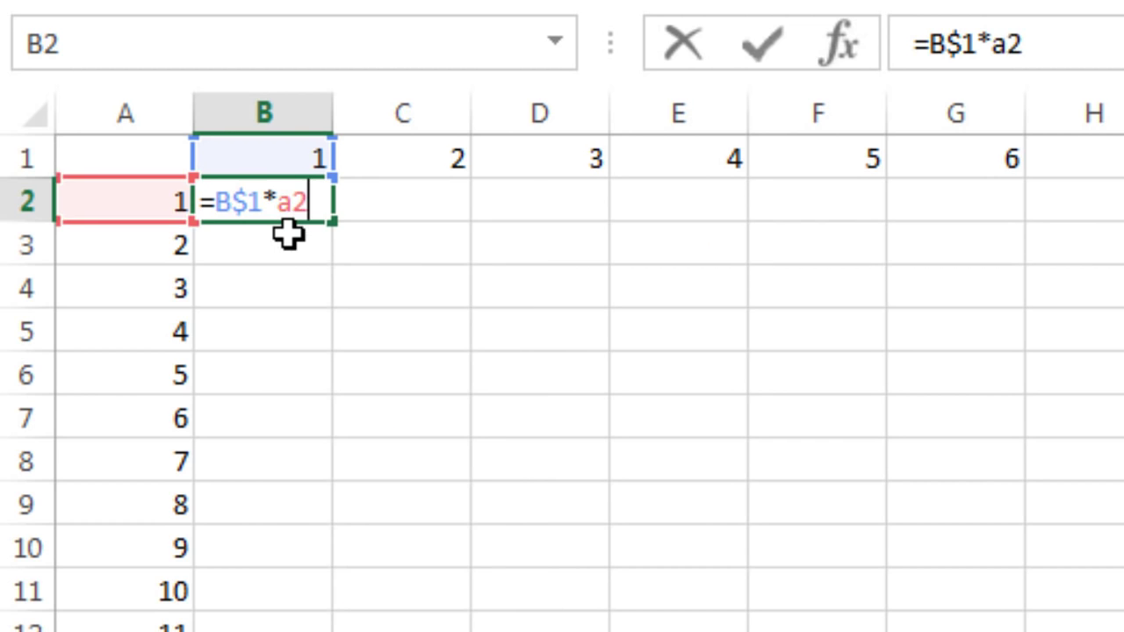
pyautogui.press('F4')
pyautogui.press('F4')
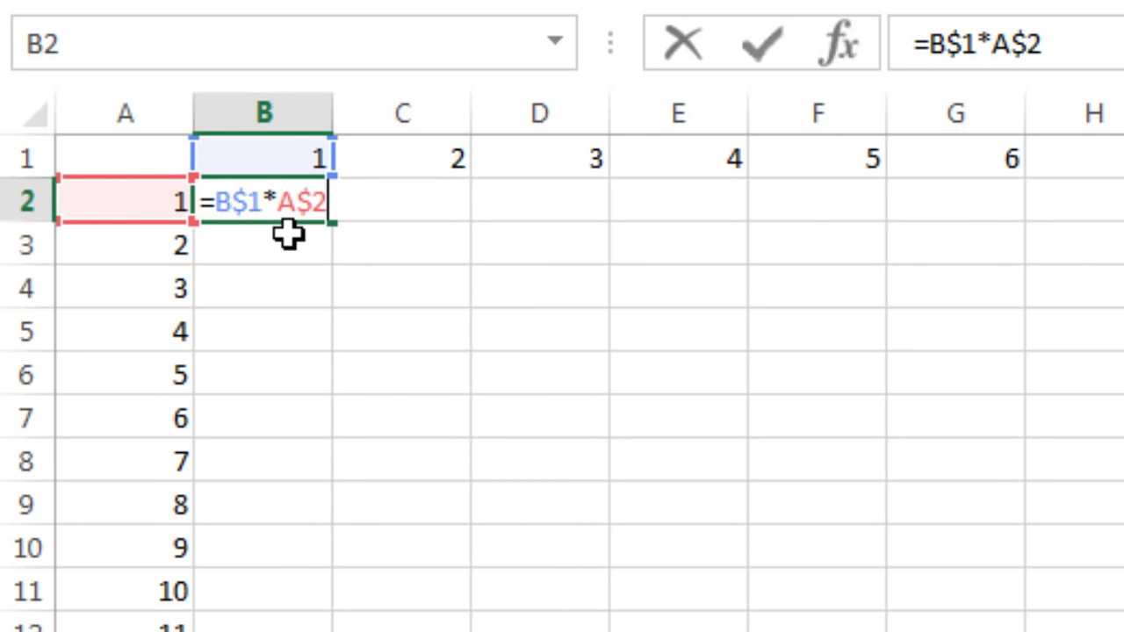
pyautogui.press('F4')
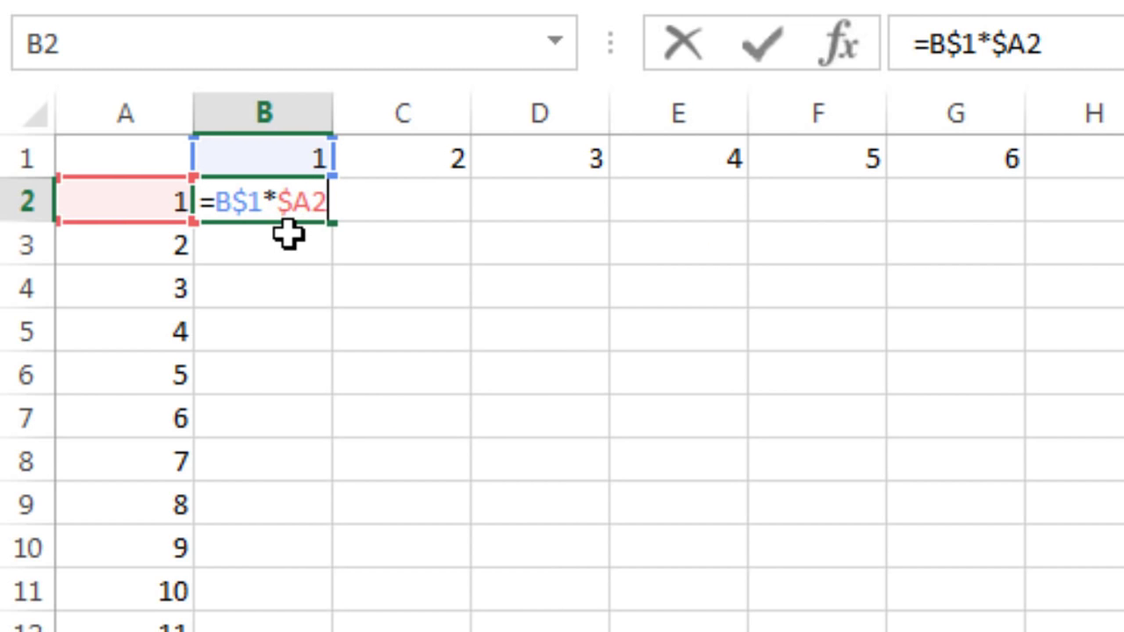
pyautogui.hotkey('ctrl', 'Return')
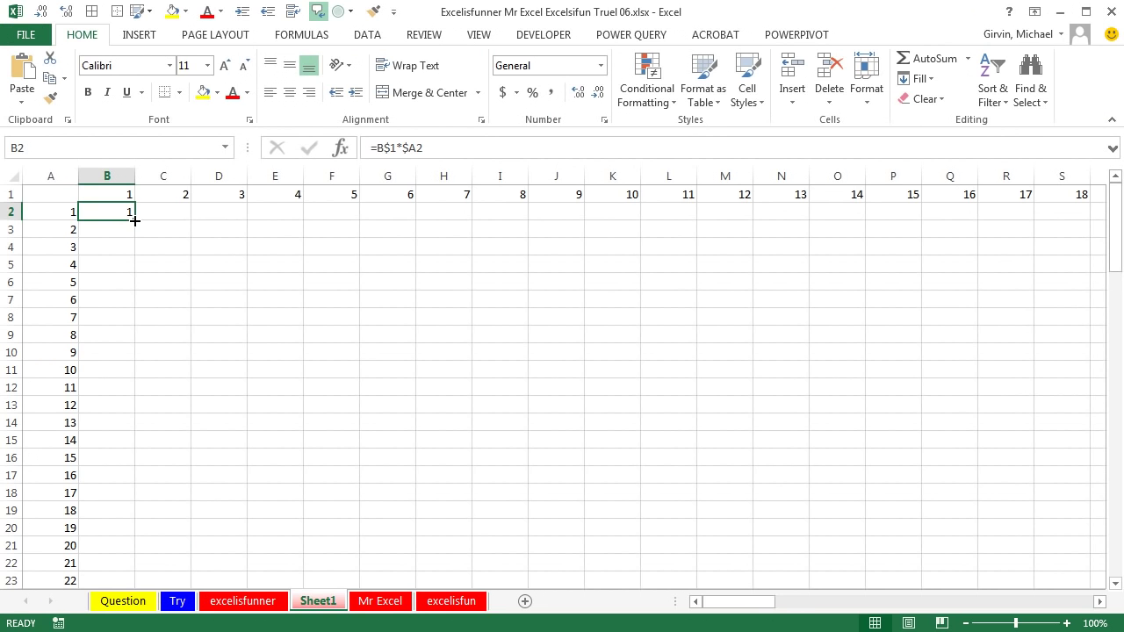
# - Copy the B2 formula across to column CW and down to row 101, check the table's end, and return to A1
pyautogui.moveTo(332, 221); pyautogui.dragTo(1032, 220)
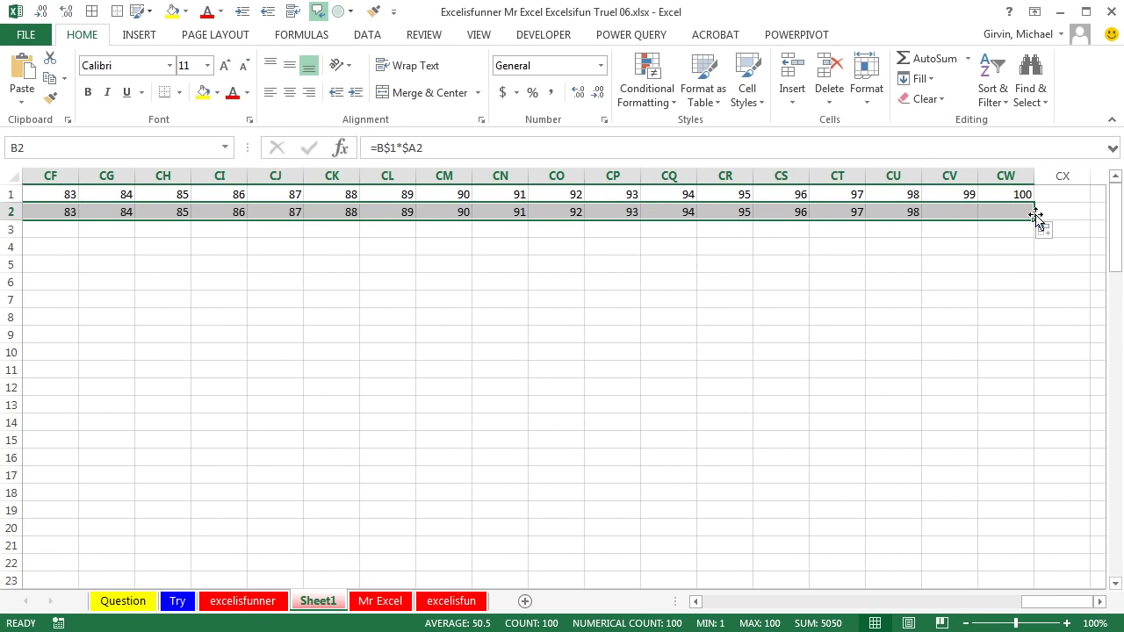
pyautogui.doubleClick(1032, 220)
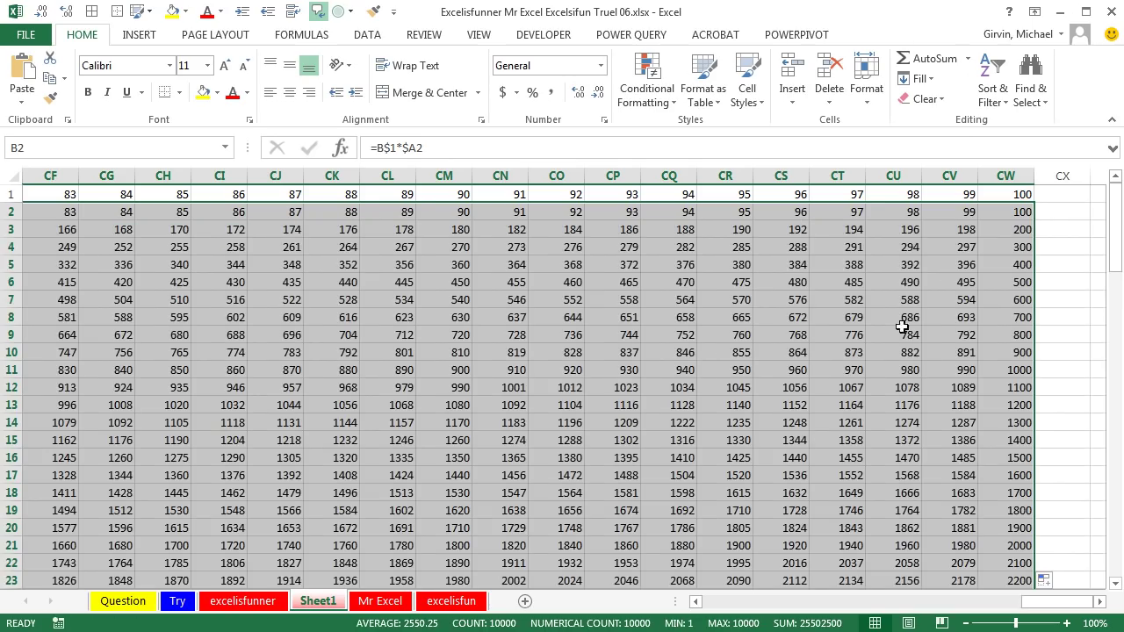
pyautogui.scroll(-3, 568, 511)
pyautogui.scroll(-20, 568, 511)
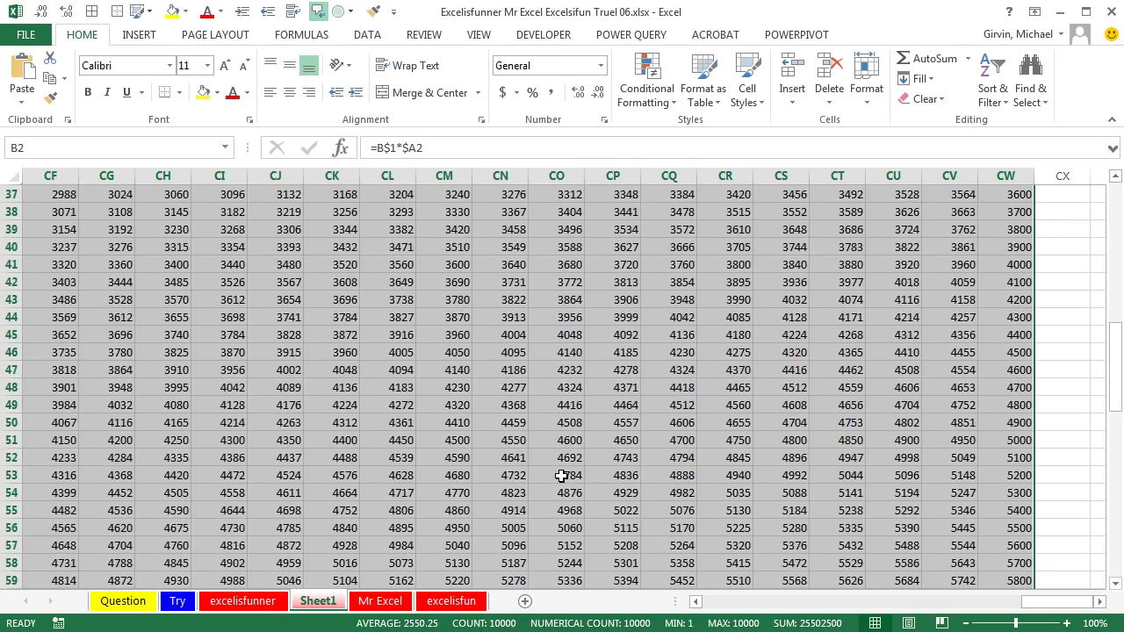
pyautogui.scroll(1, 422, 421)
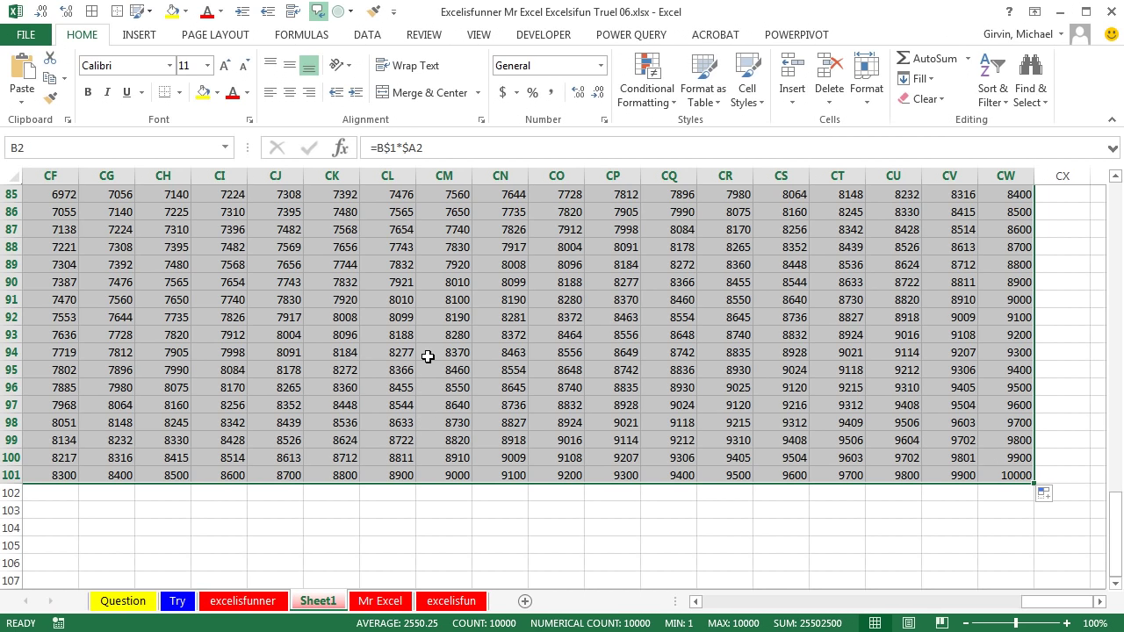
pyautogui.hotkey('ctrl', 'Up')
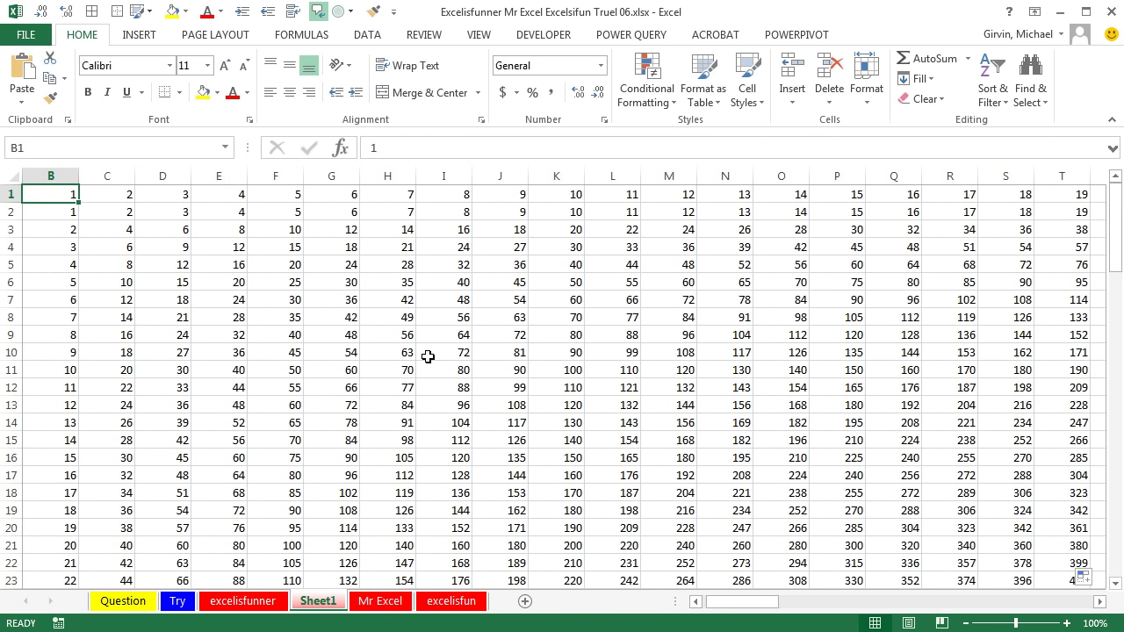
pyautogui.press('Left')
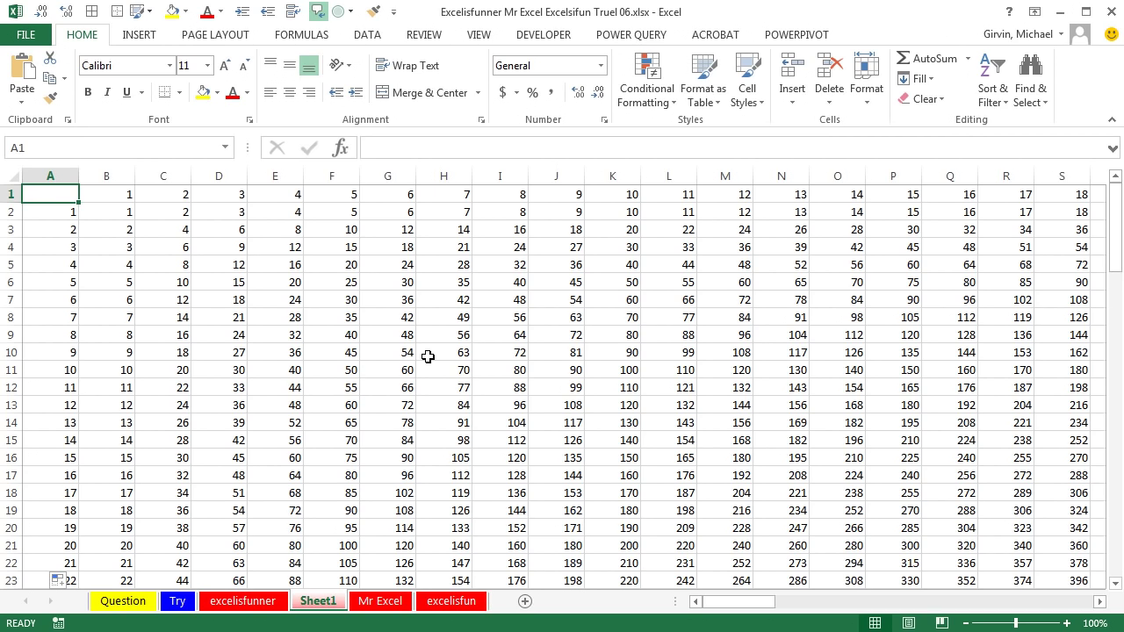
# - On the Mr Excel sheet, enter 1 in B1 and fill the series across to M1 so it runs from 1 to 12
pyautogui.hotkey('ctrl', 'pagedown')
pyautogui.press('Up')
pyautogui.press('Right')
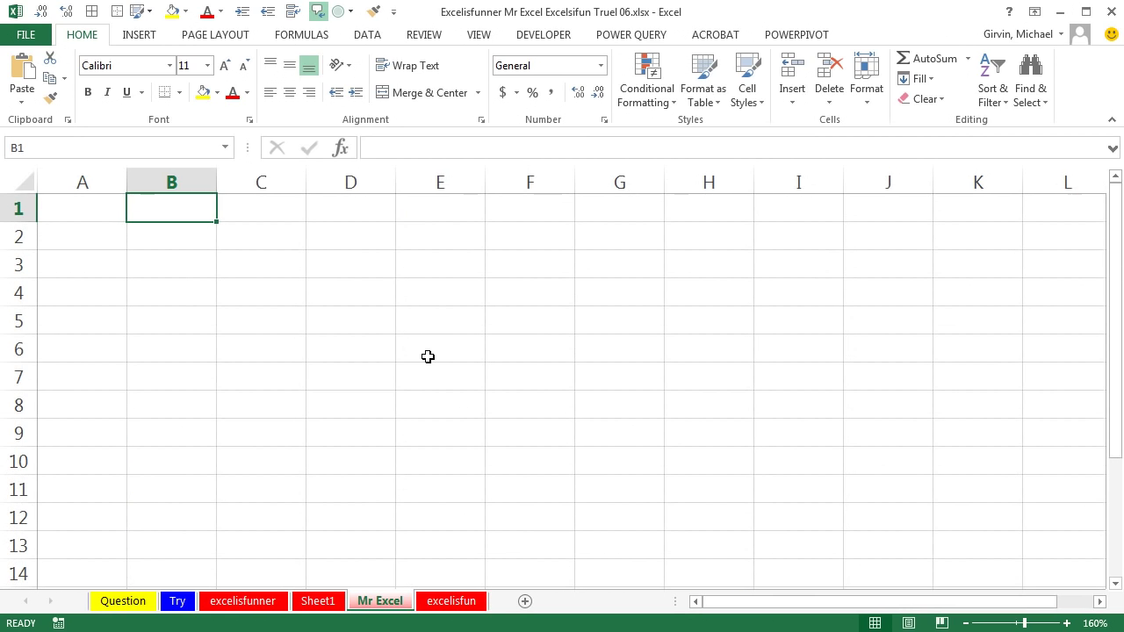
pyautogui.write('1')
pyautogui.hotkey('ctrl', 'Return')
pyautogui.press('ctrl')
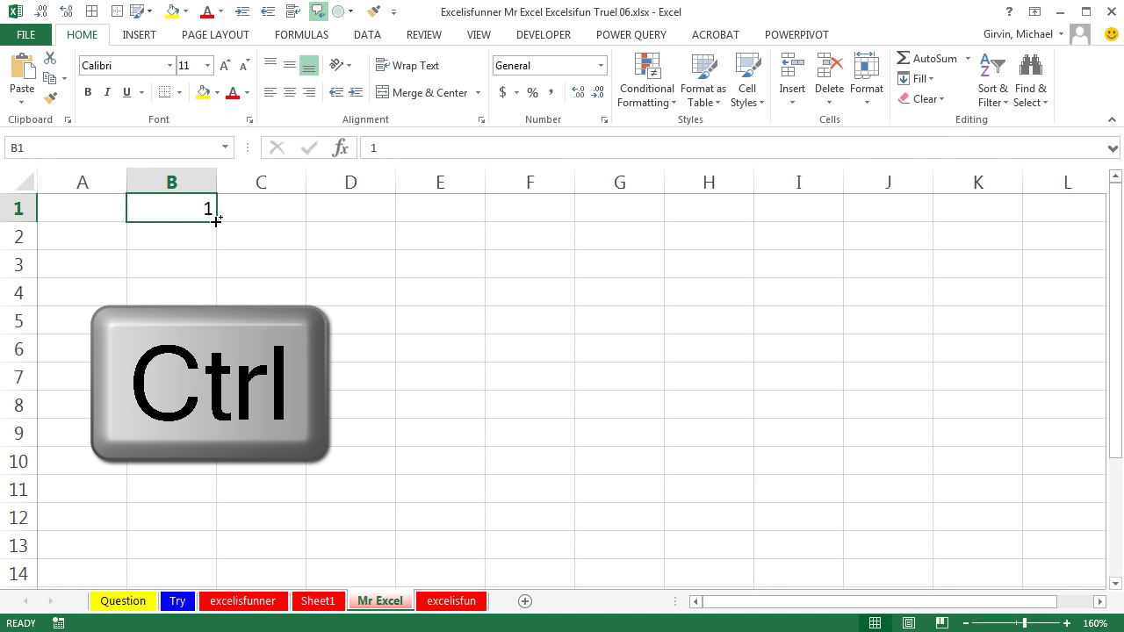
pyautogui.moveTo(216, 221); pyautogui.dragTo(927, 208)
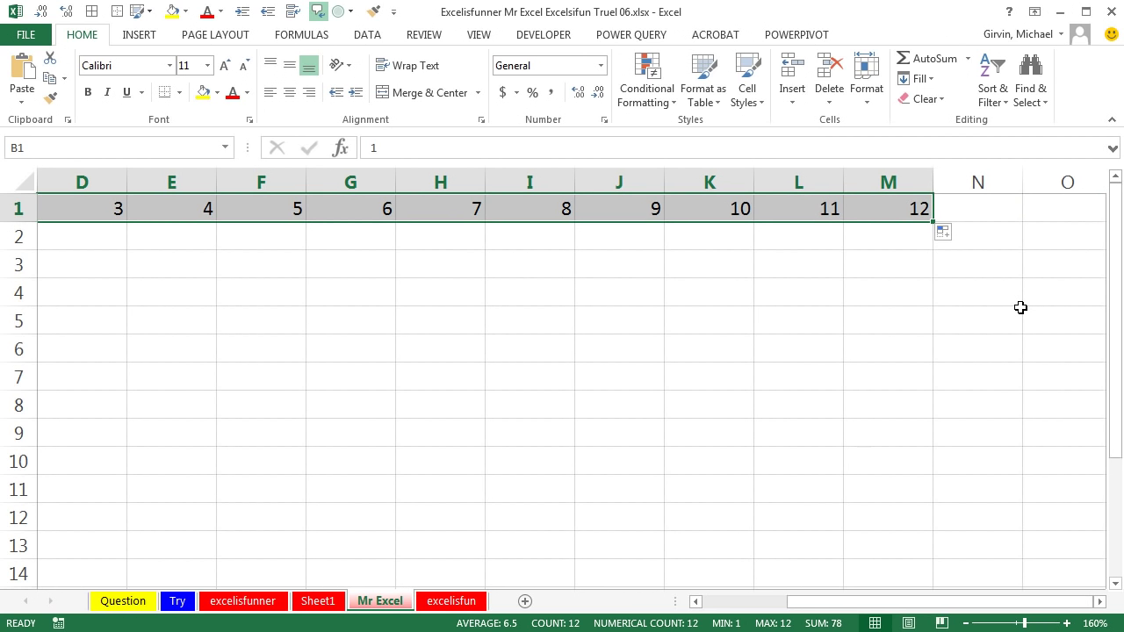
# - Copy the row series B1:M1 and paste it transposed into column A starting at A2
pyautogui.hotkey('ctrl', 'c')
pyautogui.press('Left')
pyautogui.press('Down')
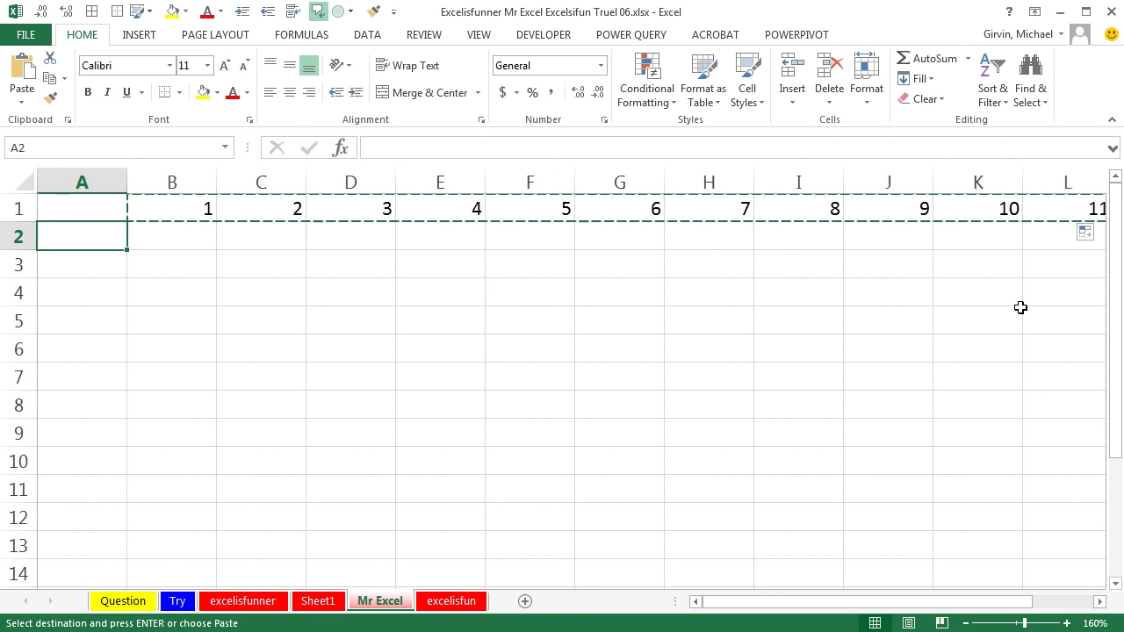
pyautogui.hotkey('alt', 'e')
pyautogui.press('s')
pyautogui.press('e')
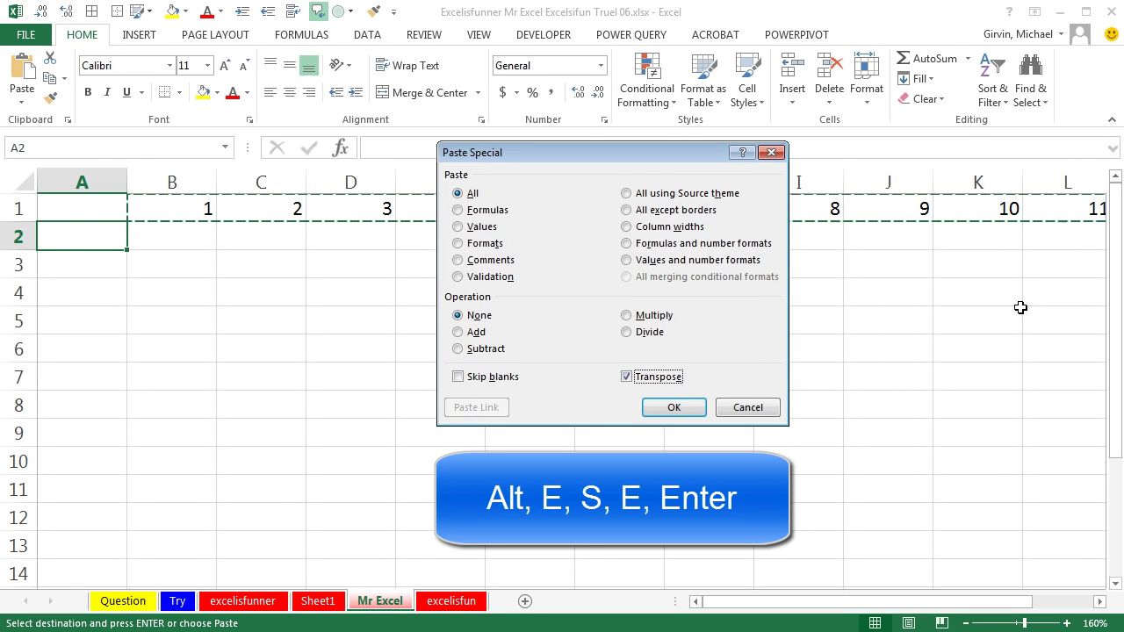
pyautogui.press('Return')
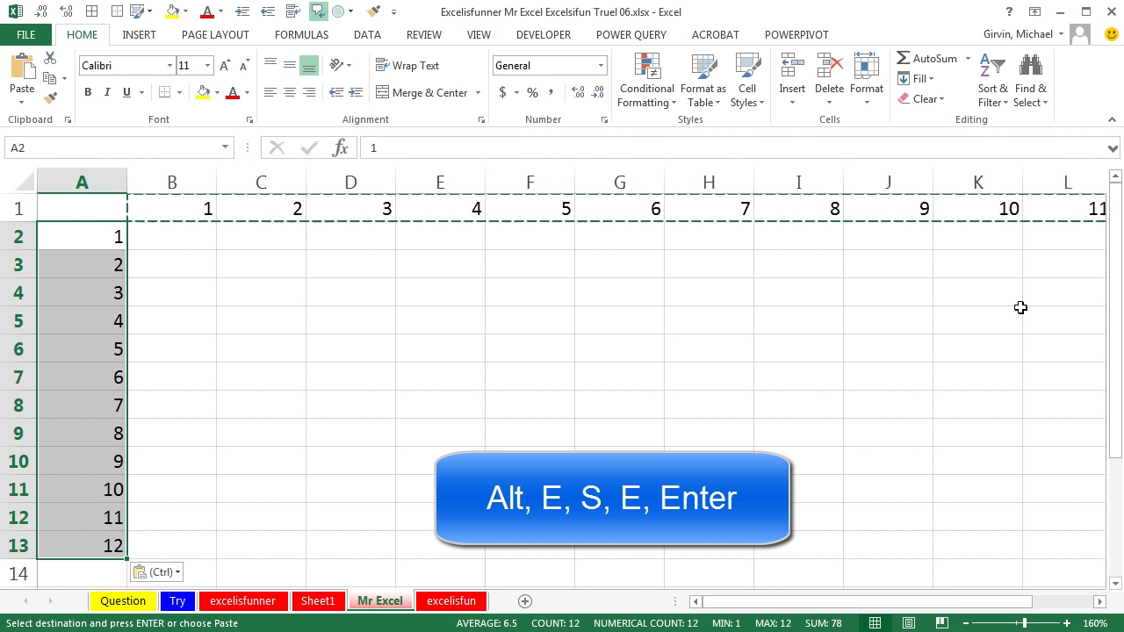
# - Enter =MMULT(A2:A13,B1:M1) as an array formula across the whole range B2:M13
pyautogui.press('Right')
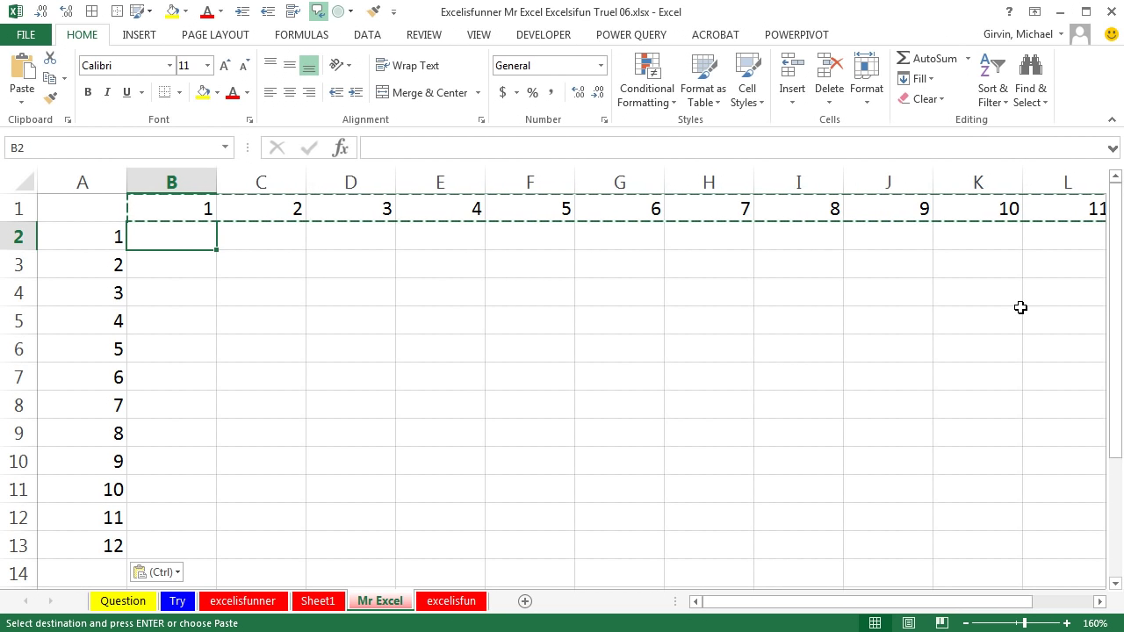
pyautogui.write('=')
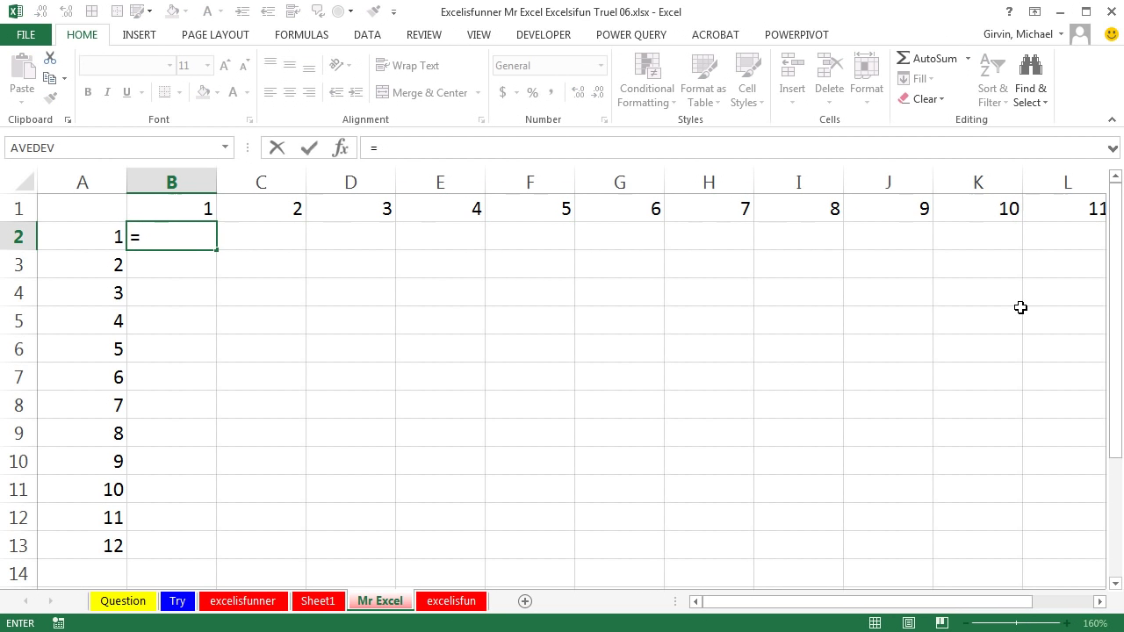
pyautogui.press('Escape')
pyautogui.hotkey('shift', 'Down')
pyautogui.hotkey('shift', 'Down')
pyautogui.hotkey('shift', 'Down')
pyautogui.hotkey('shift', 'Down')
pyautogui.hotkey('shift', 'Down')
pyautogui.hotkey('shift', 'Down')
pyautogui.hotkey('shift', 'Down')
pyautogui.hotkey('shift', 'Down')
pyautogui.hotkey('shift', 'Down')
pyautogui.hotkey('shift', 'Down')
pyautogui.hotkey('shift', 'Down')
pyautogui.hotkey('shift', 'Down')
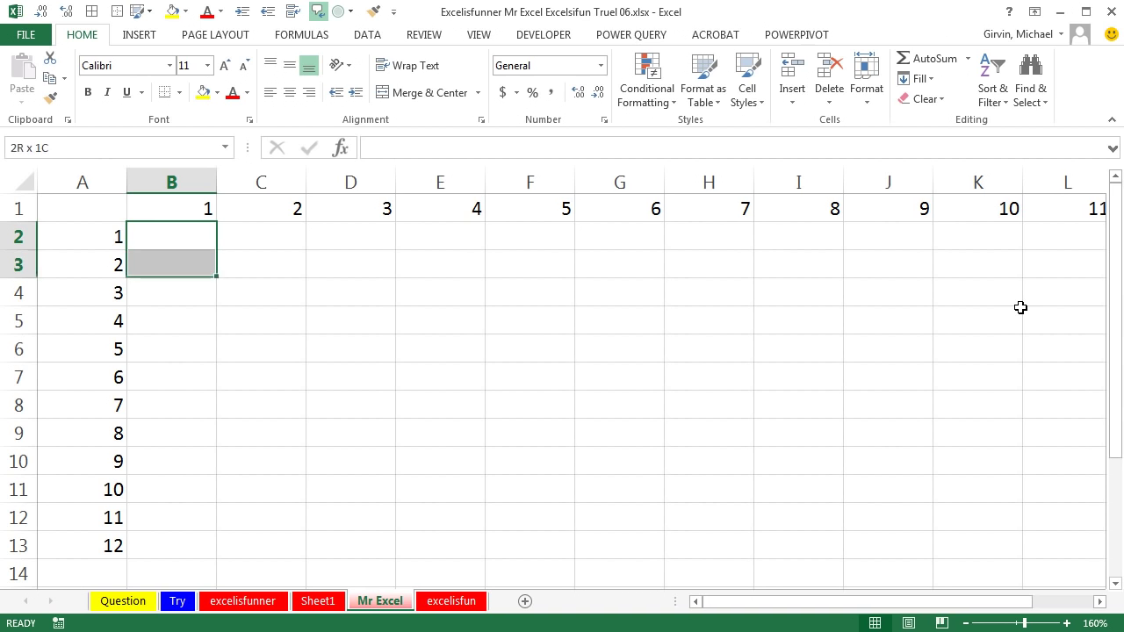
pyautogui.hotkey('shift', 'Up')
pyautogui.hotkey('shift', 'Right')
pyautogui.hotkey('shift', 'Right')
pyautogui.hotkey('shift', 'Right')
pyautogui.hotkey('shift', 'Right')
pyautogui.hotkey('shift', 'Right')
pyautogui.hotkey('shift', 'Right')
pyautogui.hotkey('shift', 'Right')
pyautogui.hotkey('shift', 'Right')
pyautogui.hotkey('shift', 'Right')
pyautogui.hotkey('shift', 'Right')
pyautogui.hotkey('shift', 'Right')
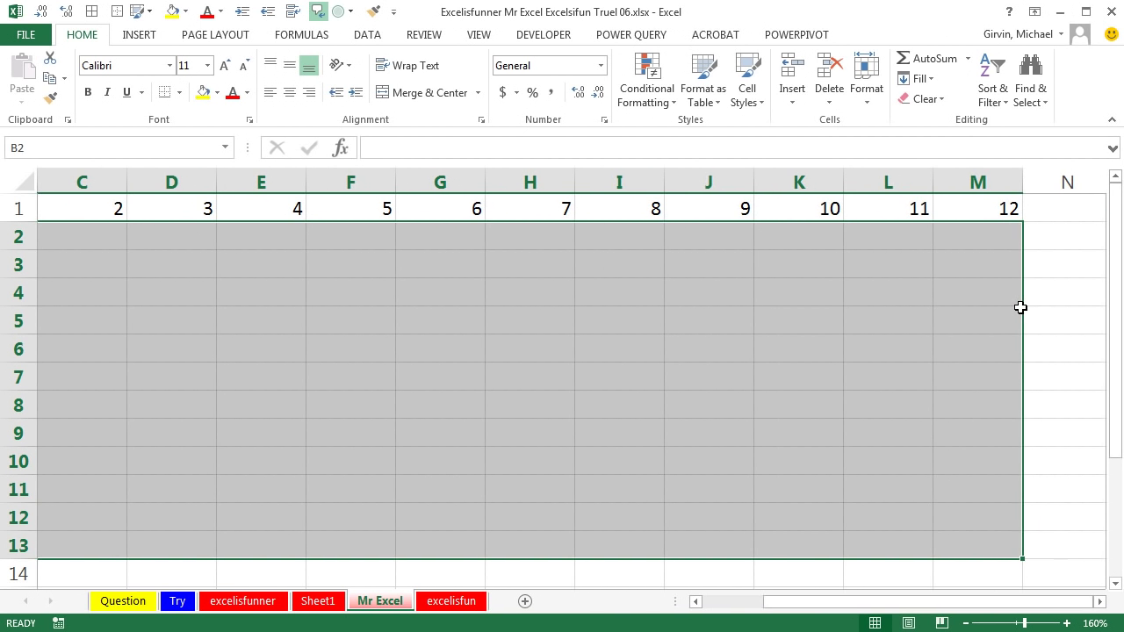
pyautogui.write('=MMUL')
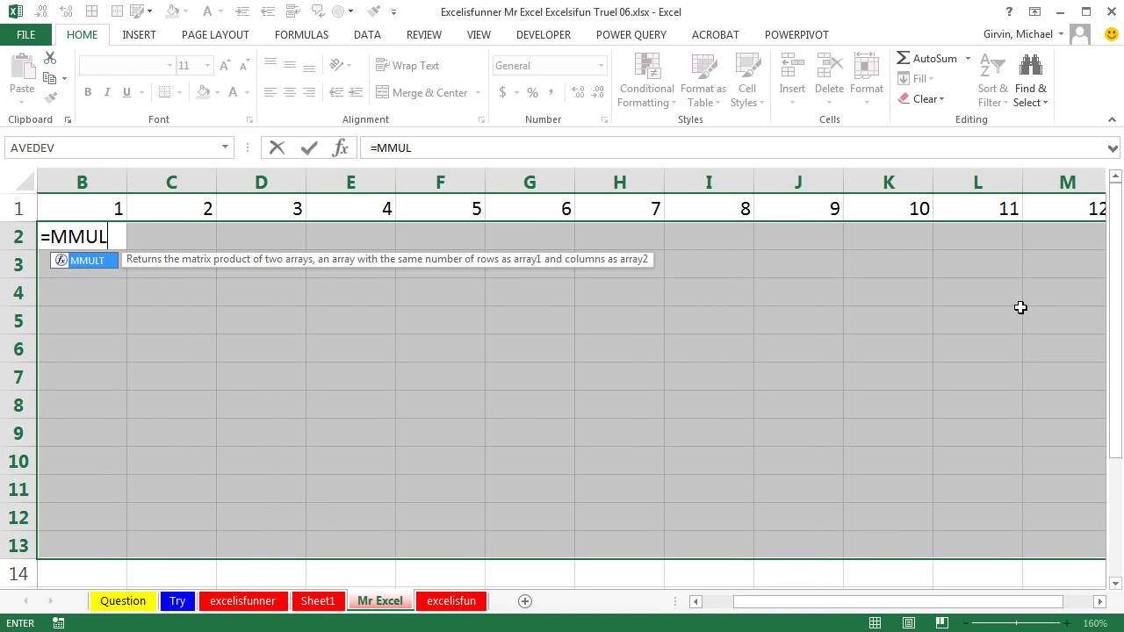
pyautogui.write('T(')
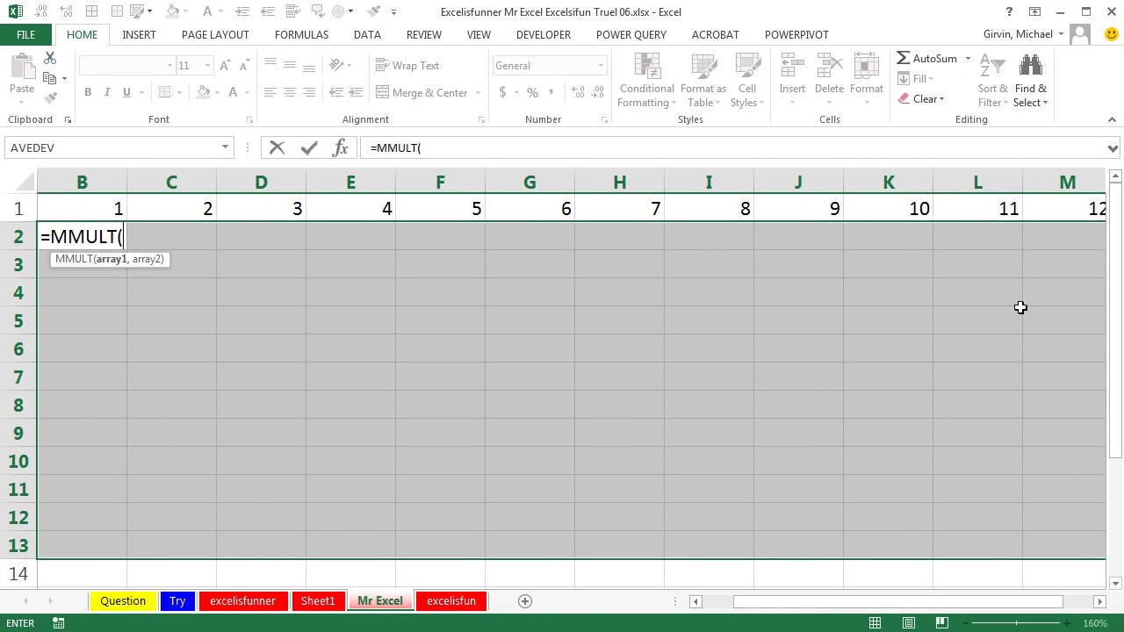
pyautogui.press('Left')
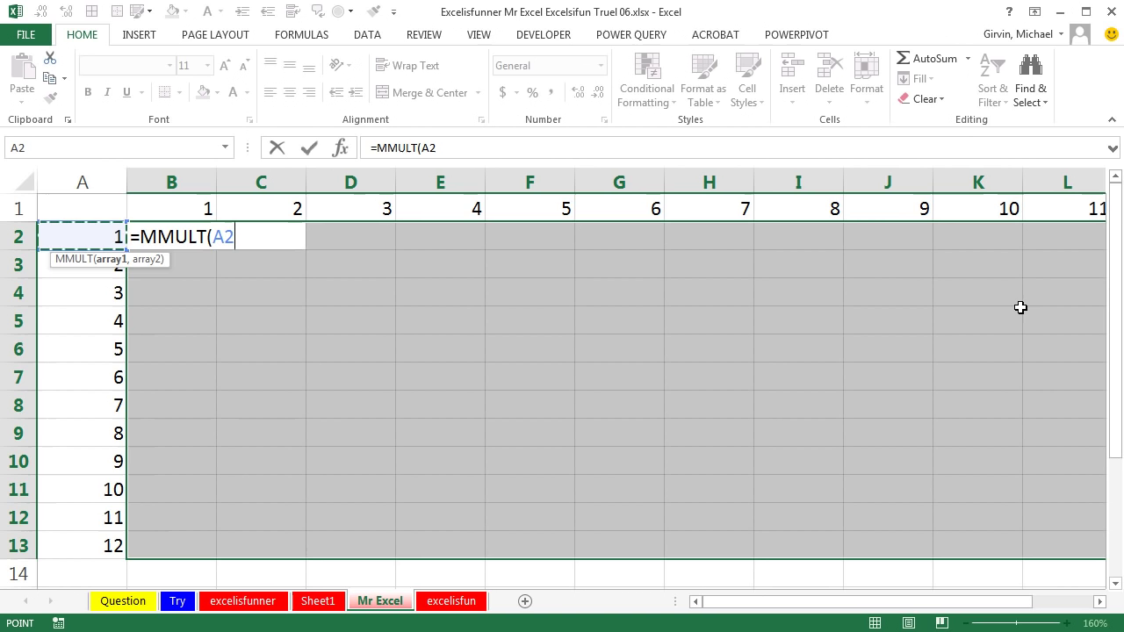
pyautogui.hotkey('ctrl', 'shift', 'Down')
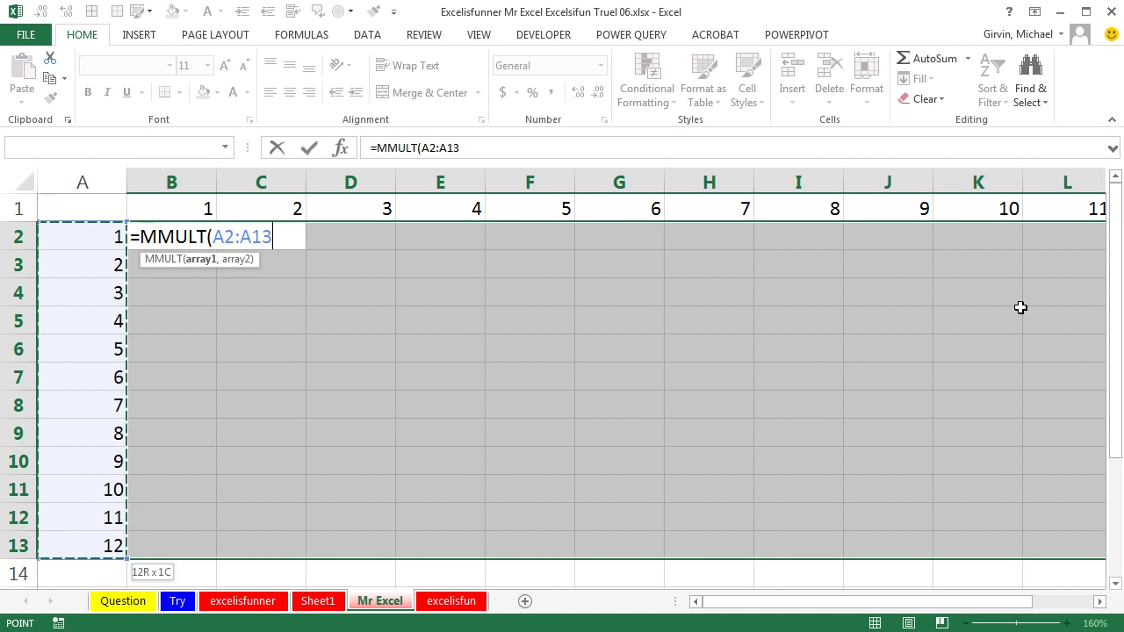
pyautogui.write(',')
pyautogui.press('Up')
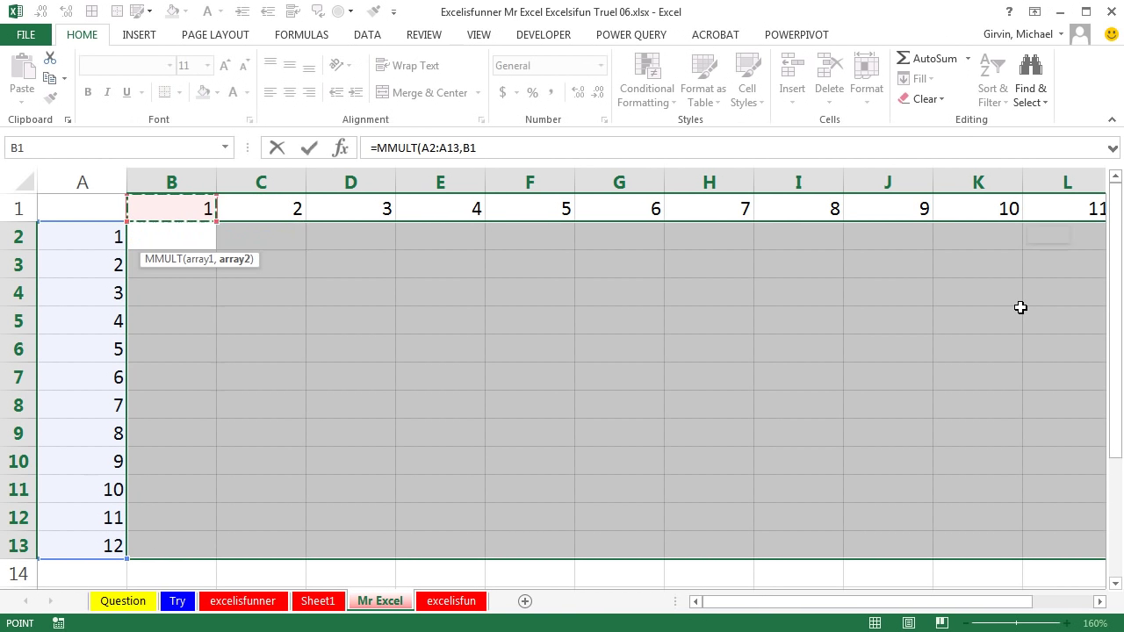
pyautogui.hotkey('ctrl', 'shift', 'Right')
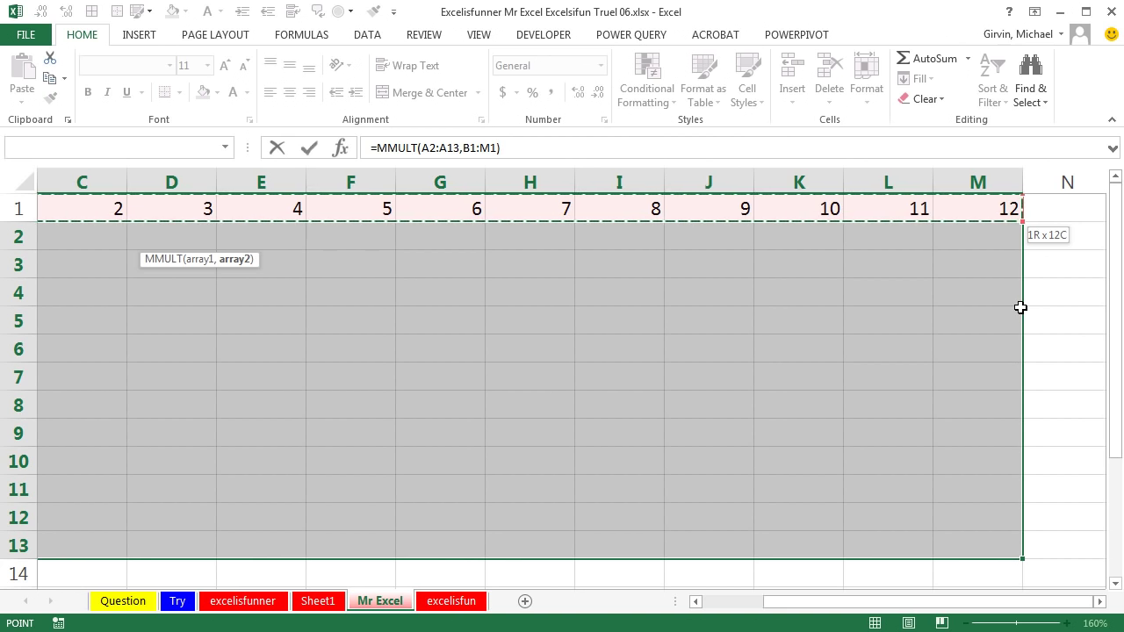
pyautogui.write(')')
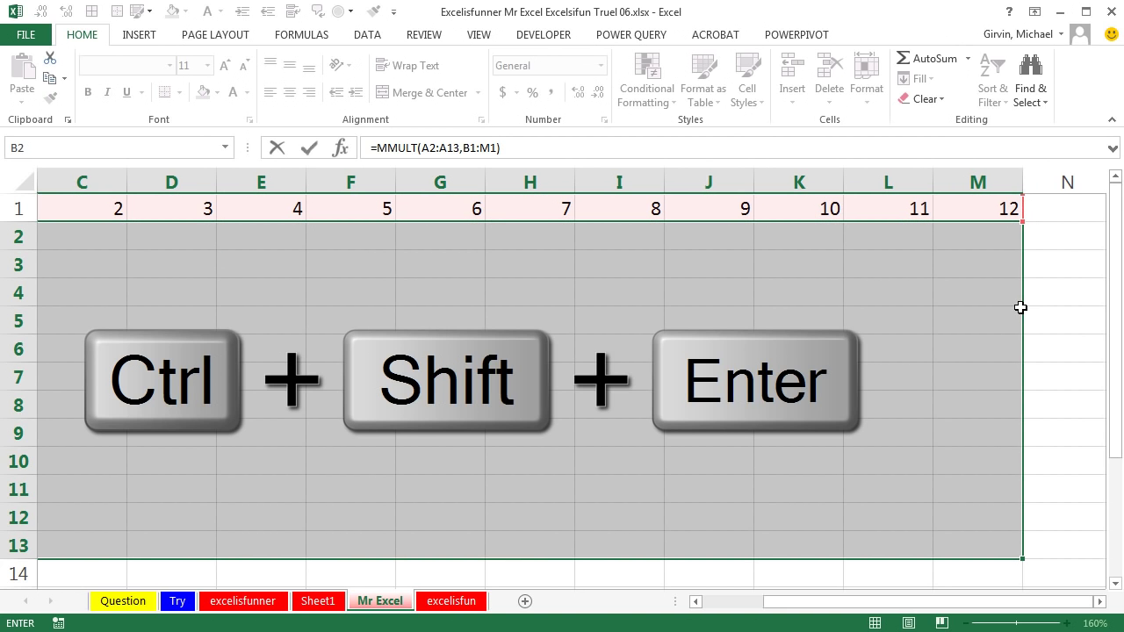
pyautogui.hotkey('ctrl', 'shift', 'Return')
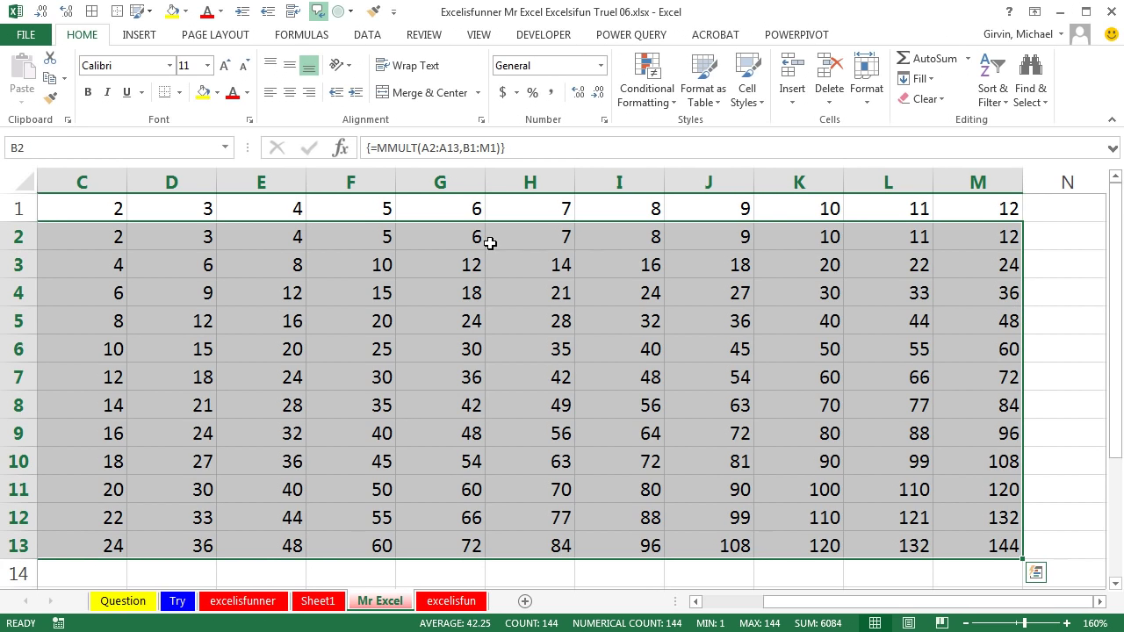
# - Apply a conditional-formatting color scale to B2:M13 running from red for low values through yellow to green for high values
pyautogui.click(631, 96)
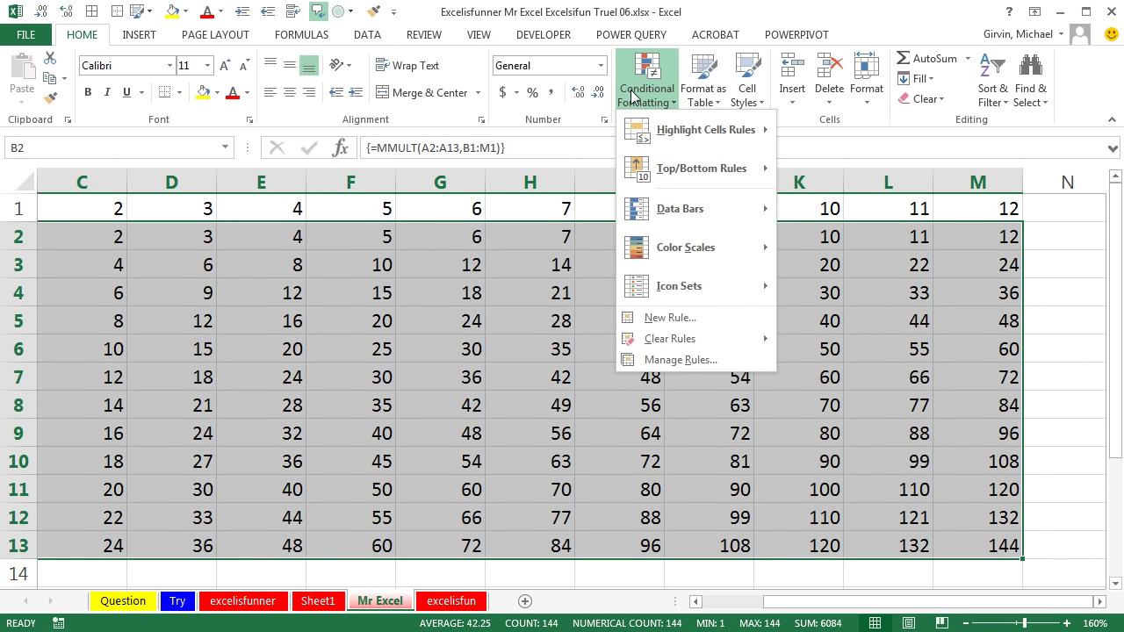
pyautogui.moveTo(685, 254)
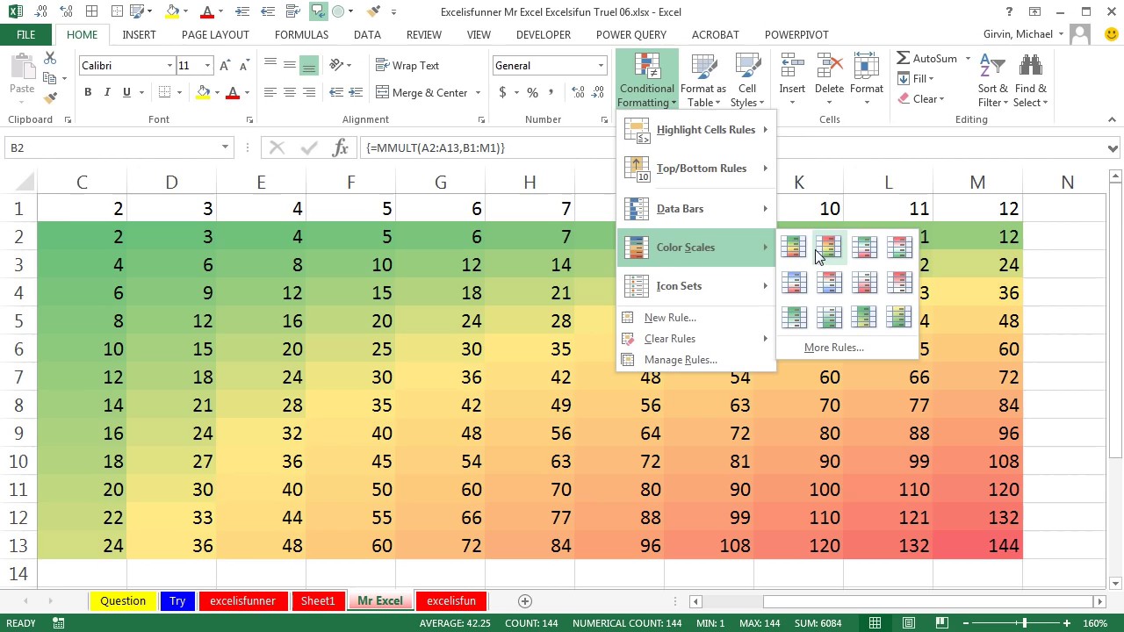
pyautogui.click(827, 249)
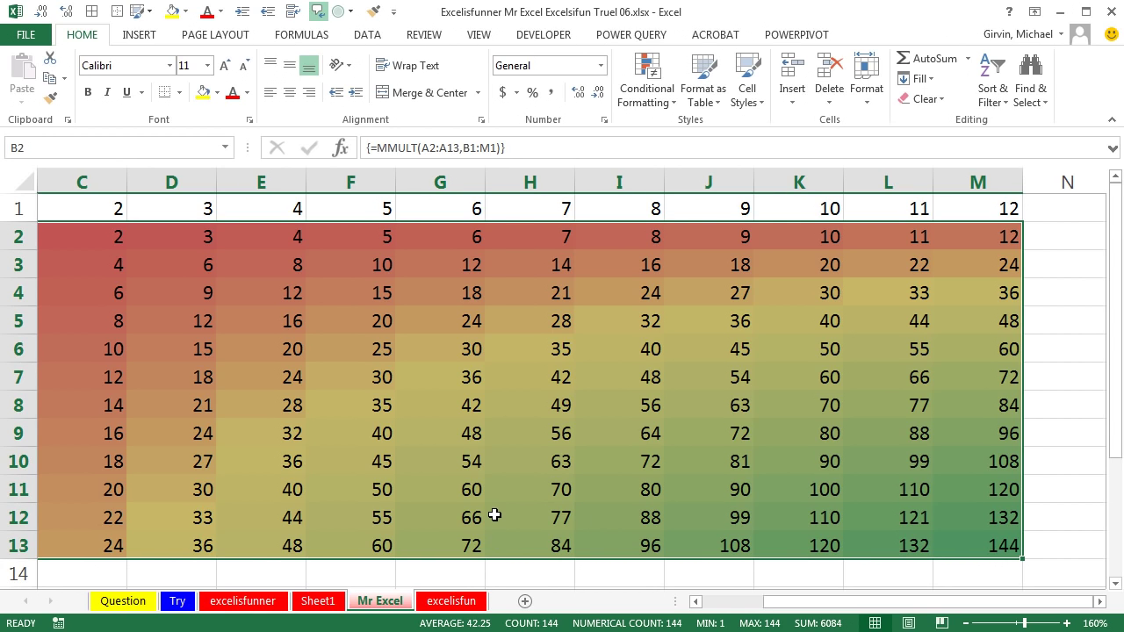
# - On the excelisfun sheet, label A15 Start and A16 Increment, with the value 1 beside each in B15 and B16
pyautogui.click(462, 602)
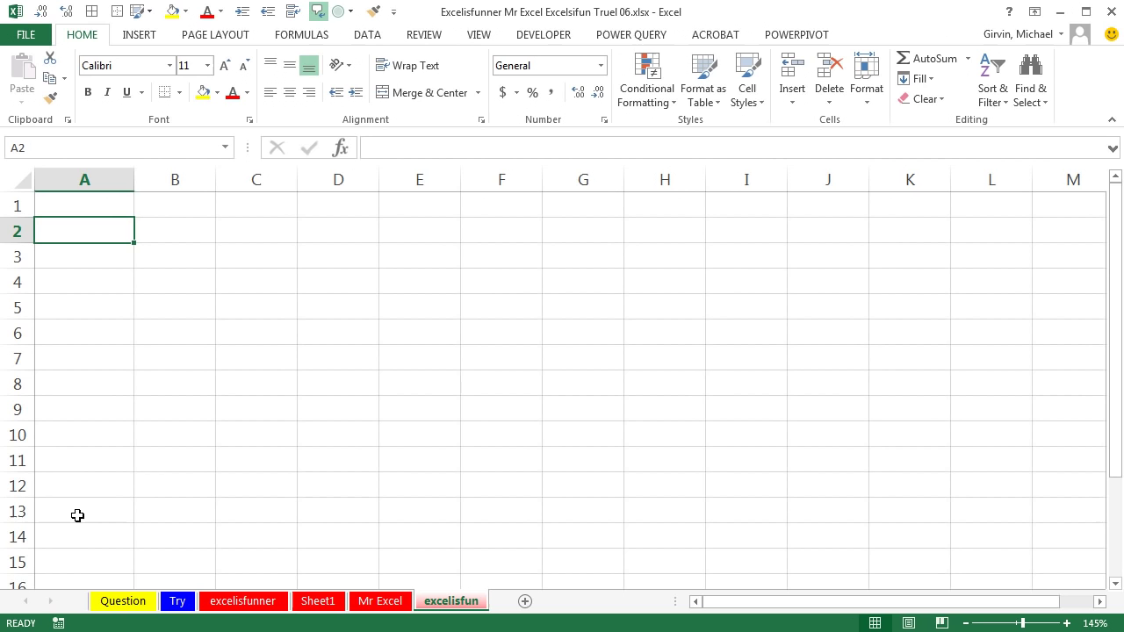
pyautogui.scroll(-2, 84, 541)
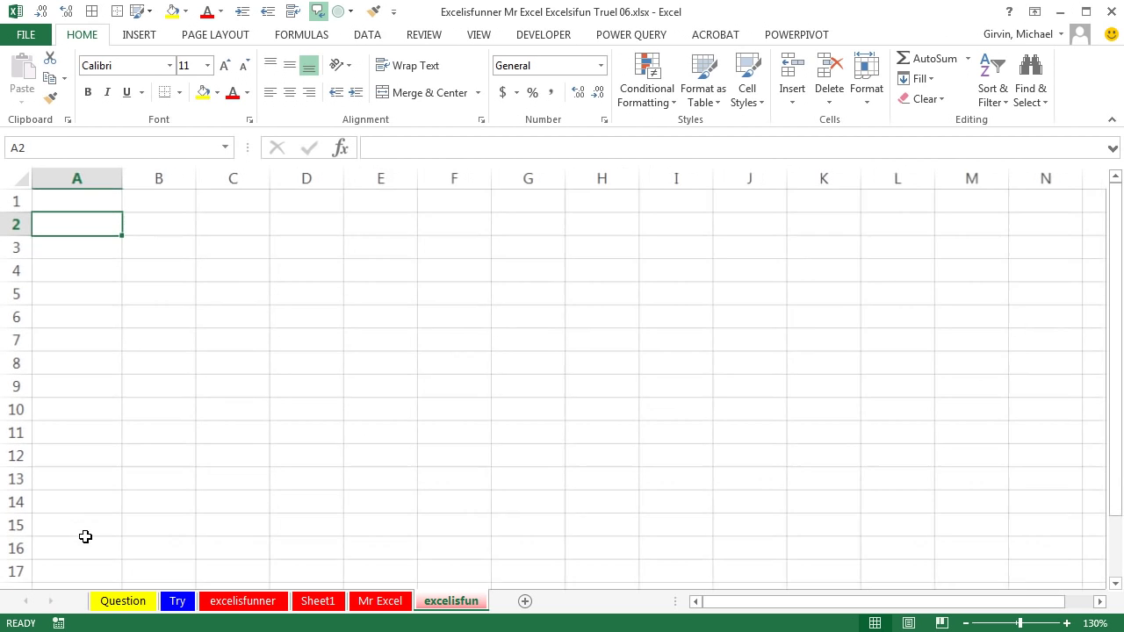
pyautogui.click(71, 523)
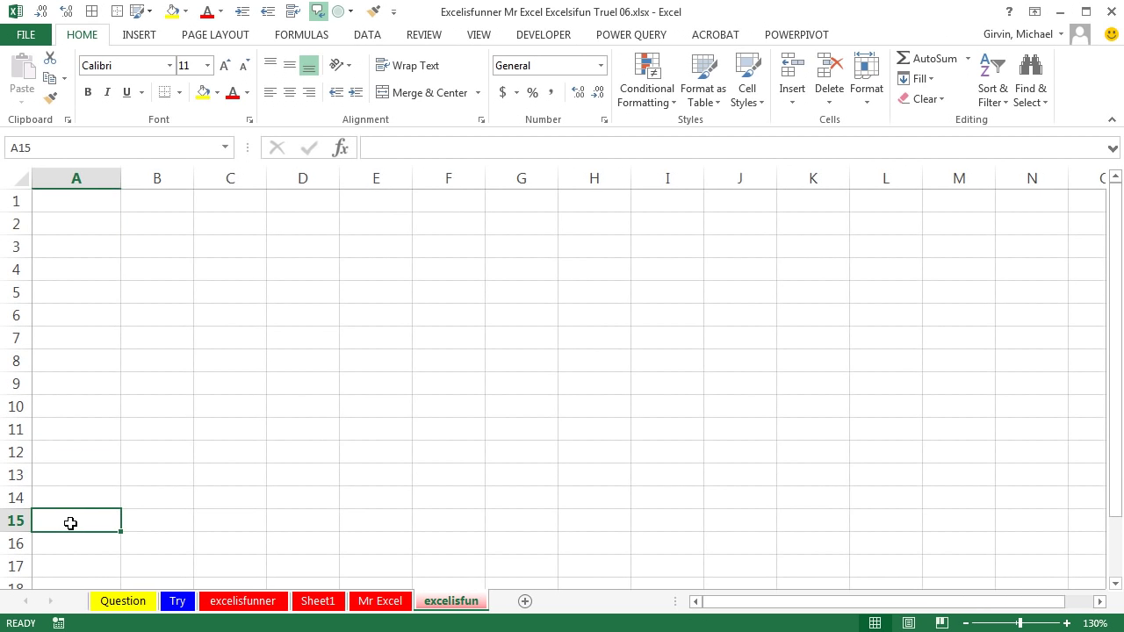
pyautogui.write('SDtart')
pyautogui.press('Tab')
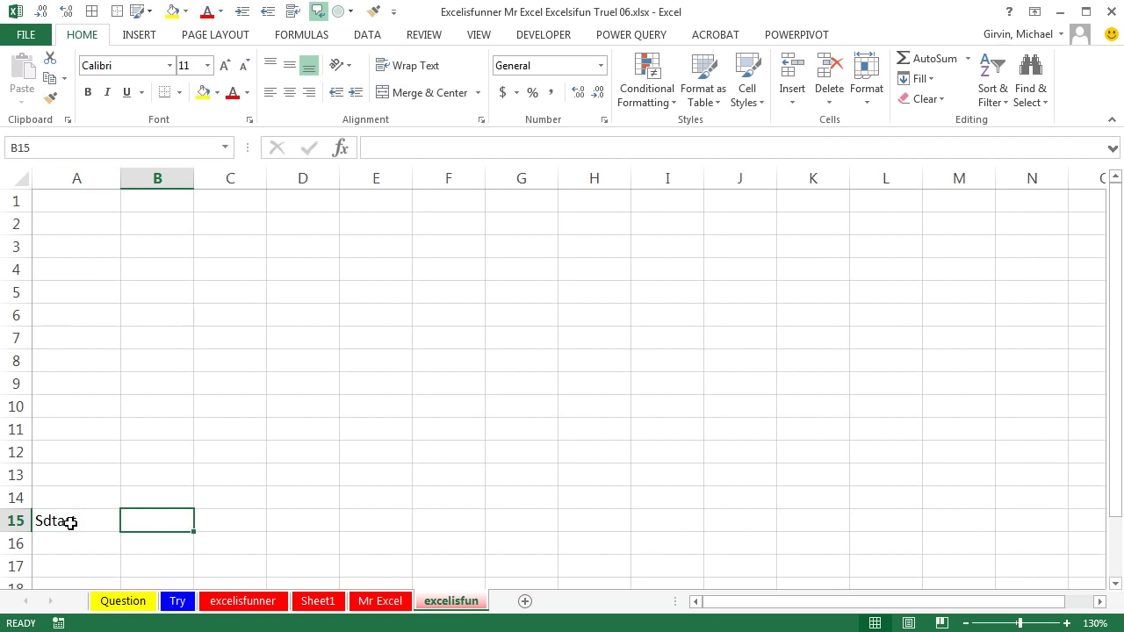
pyautogui.write('1')
pyautogui.press('Return')
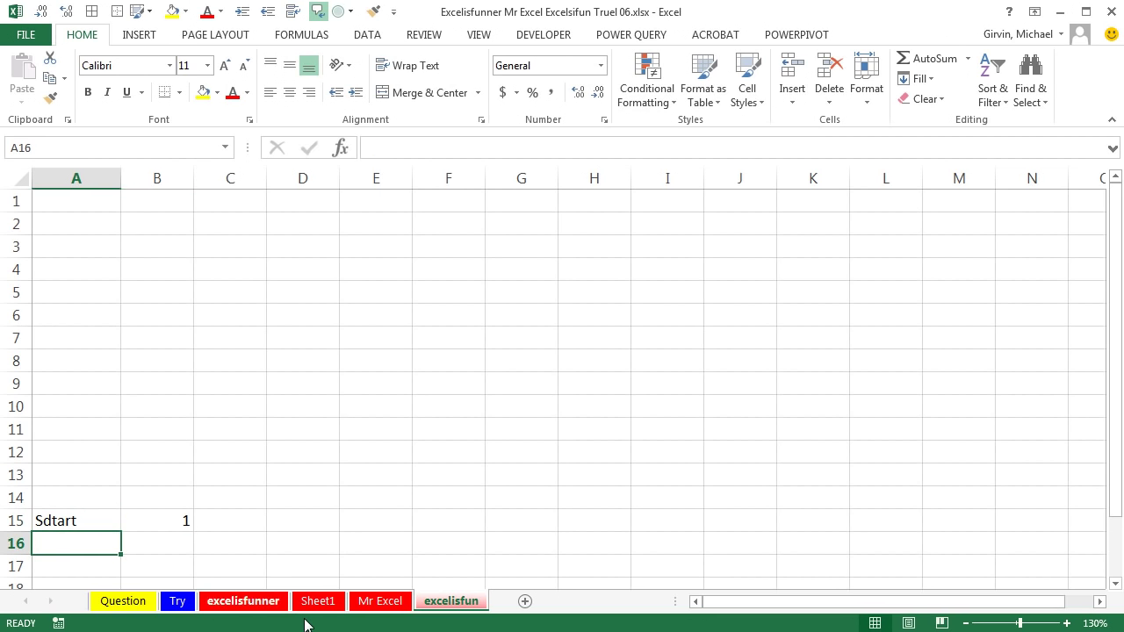
pyautogui.write('Increment')
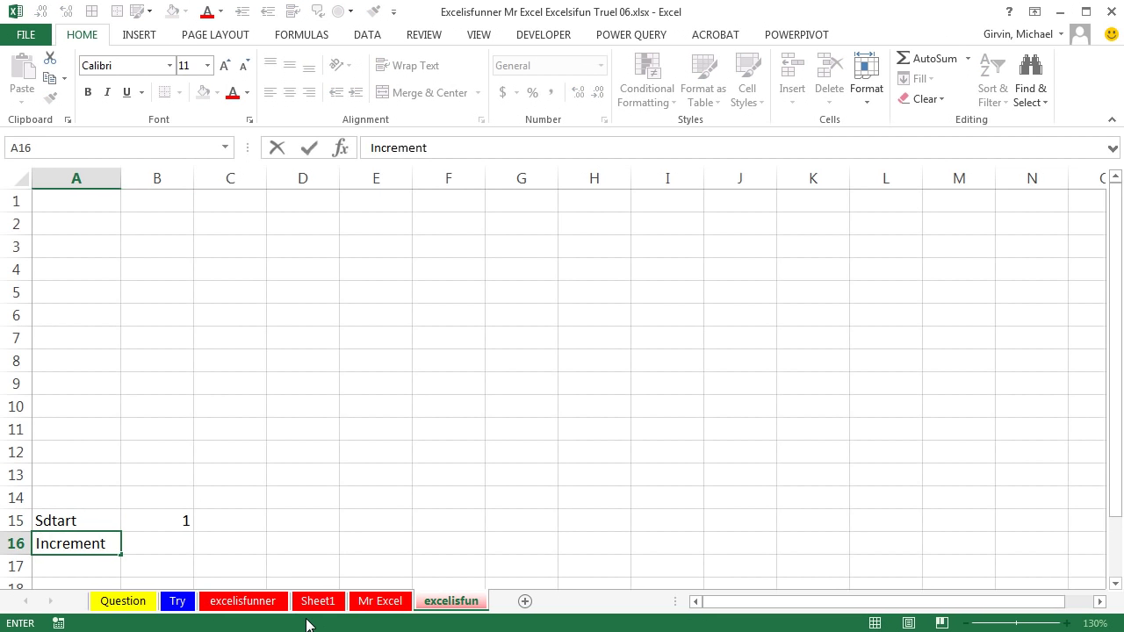
pyautogui.press('Tab')
pyautogui.write('1')
pyautogui.hotkey('ctrl', 'Return')
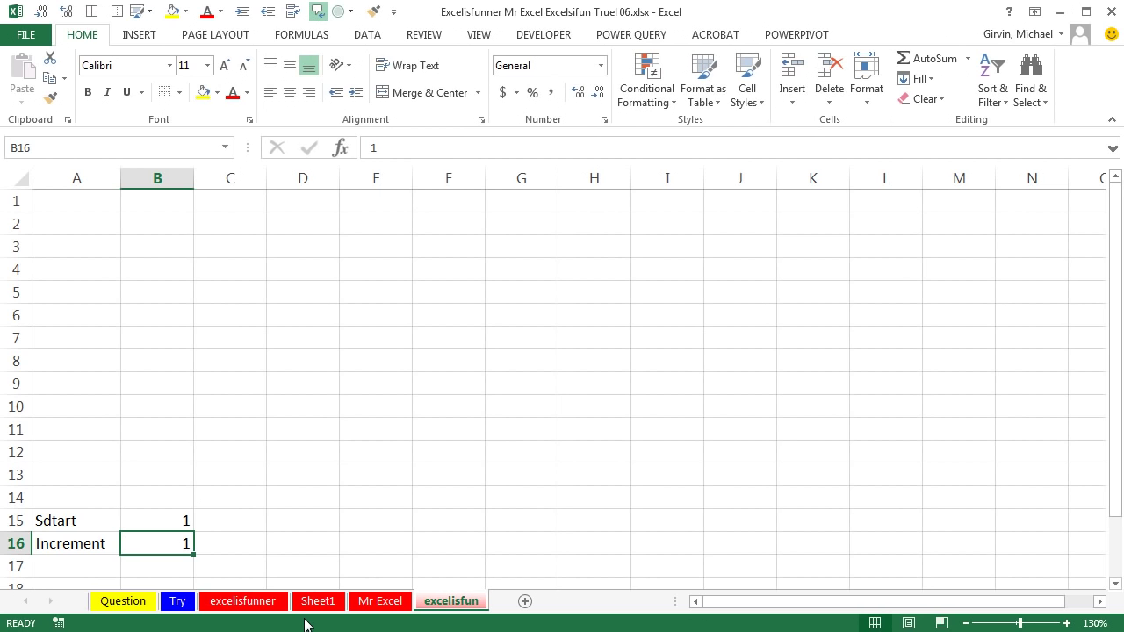
pyautogui.doubleClick(51, 521)
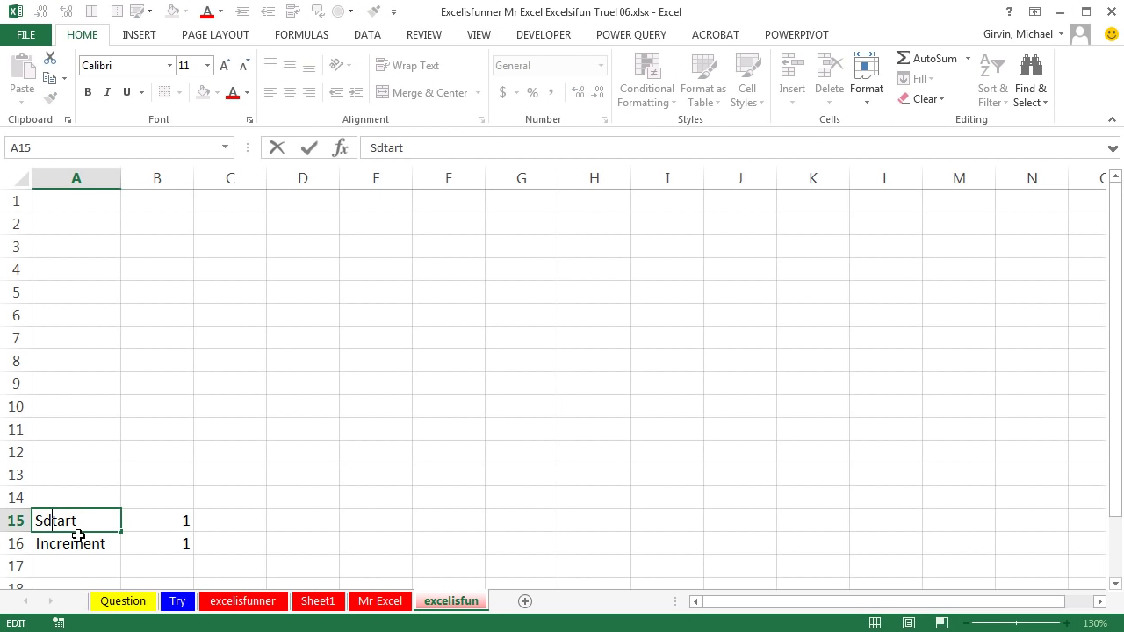
pyautogui.press('BackSpace')
# - Enter =$B$15 in A2 so the column headers begin from the Start value
pyautogui.click(76, 215)
pyautogui.write('=')
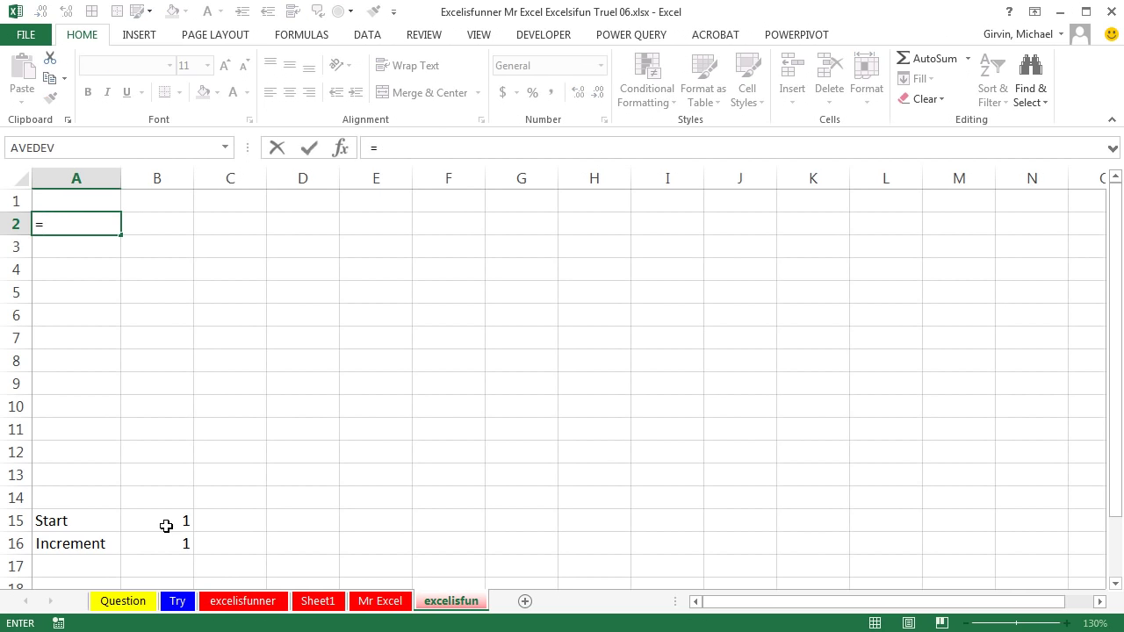
pyautogui.click(162, 521)
pyautogui.press('F4')
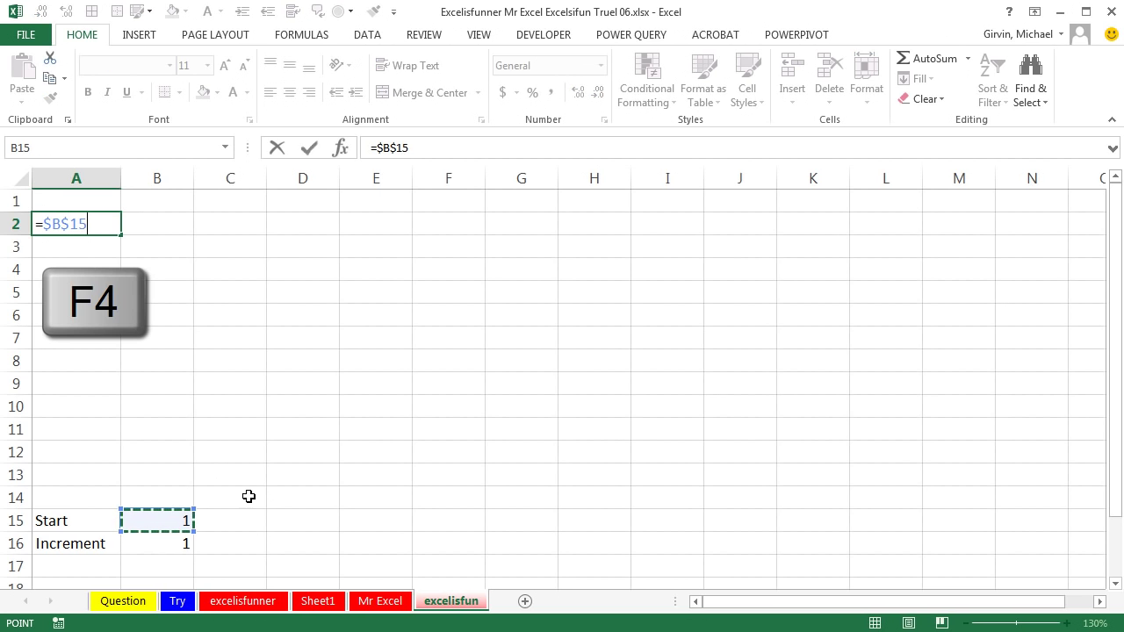
pyautogui.hotkey('ctrl', 'Return')
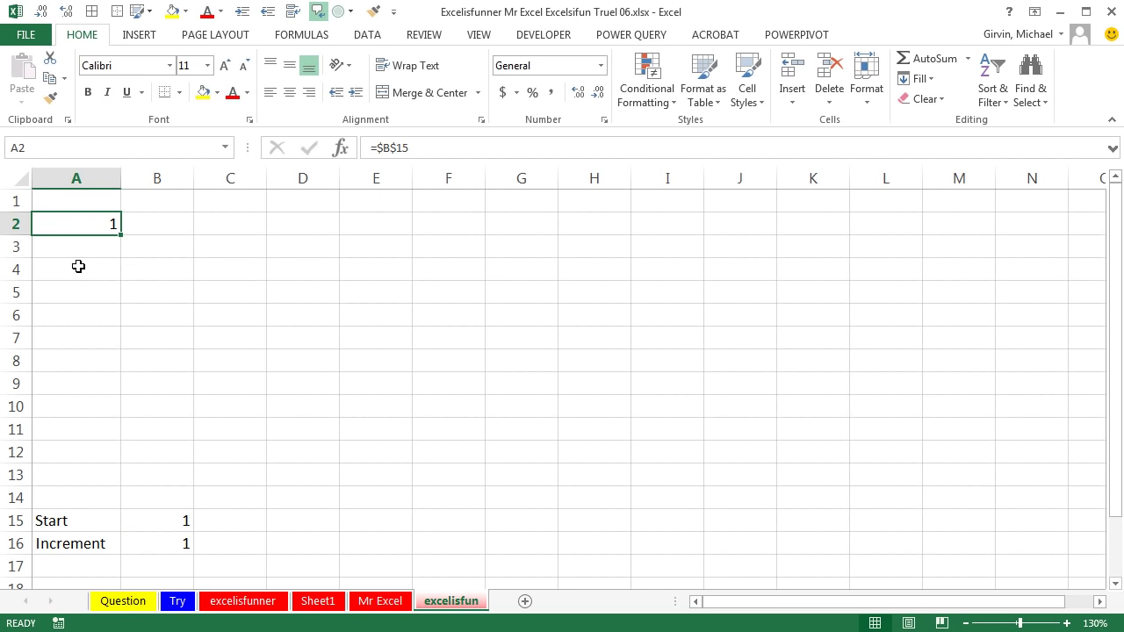
# - Enter =A2+$B$16 in A3 and fill the formula down to A13
pyautogui.click(82, 253)
pyautogui.write('=')
pyautogui.press('Up')
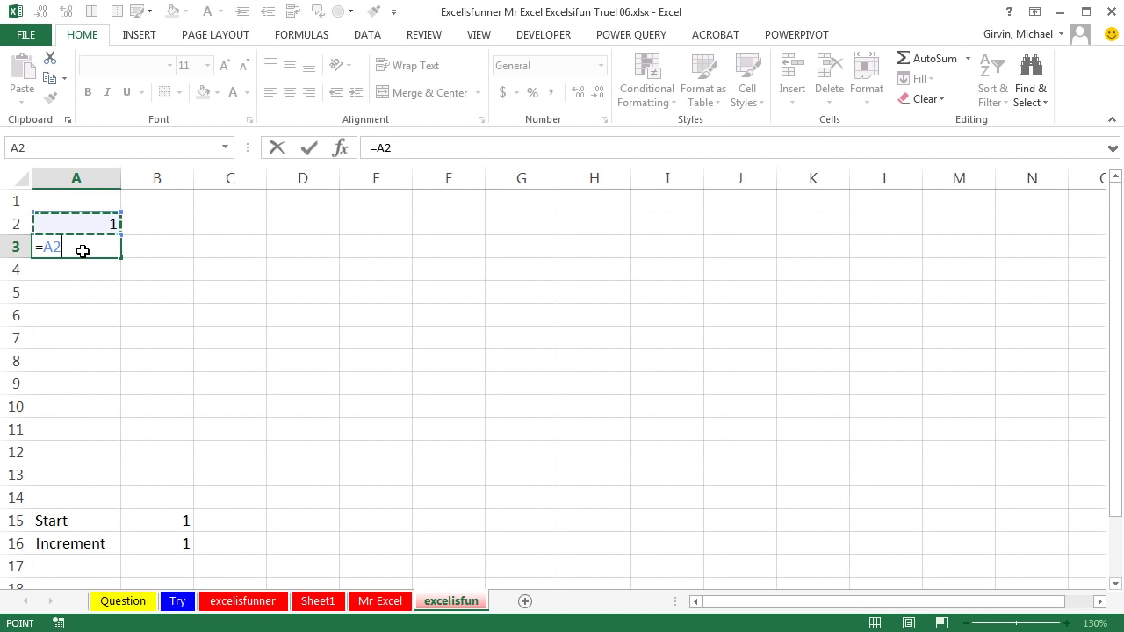
pyautogui.write('+')
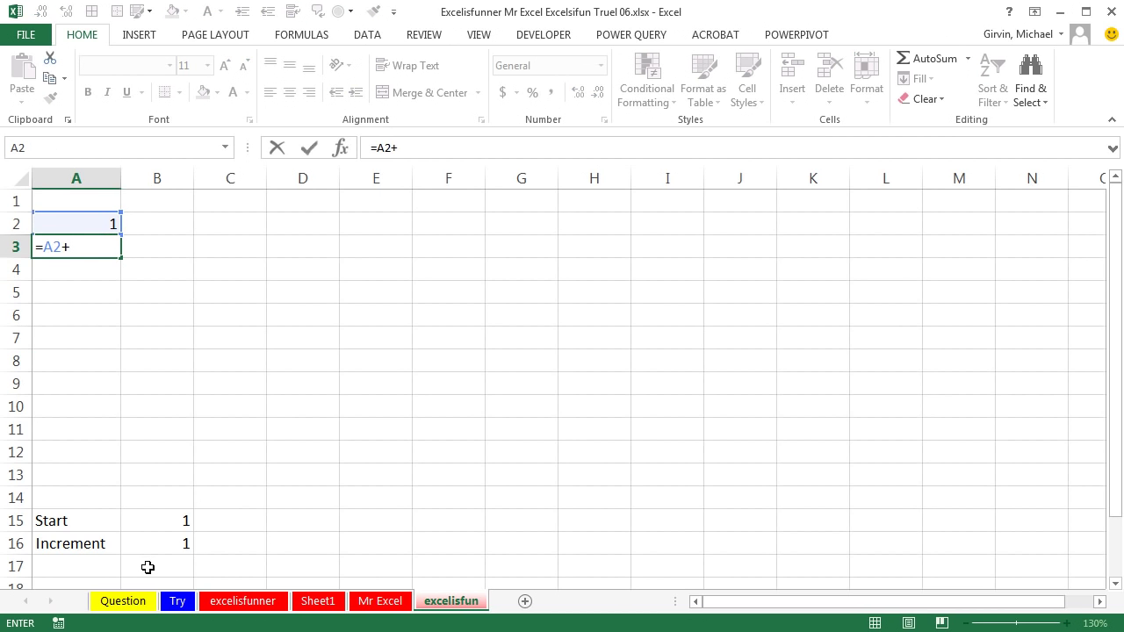
pyautogui.click(157, 542)
pyautogui.press('F4')
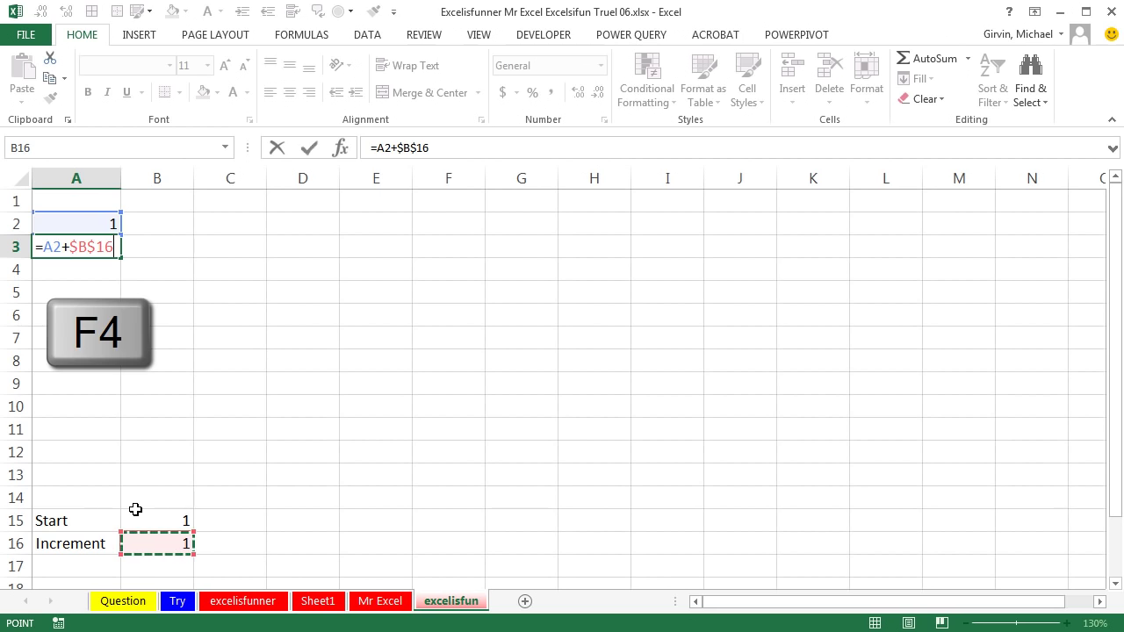
pyautogui.hotkey('ctrl', 'Return')
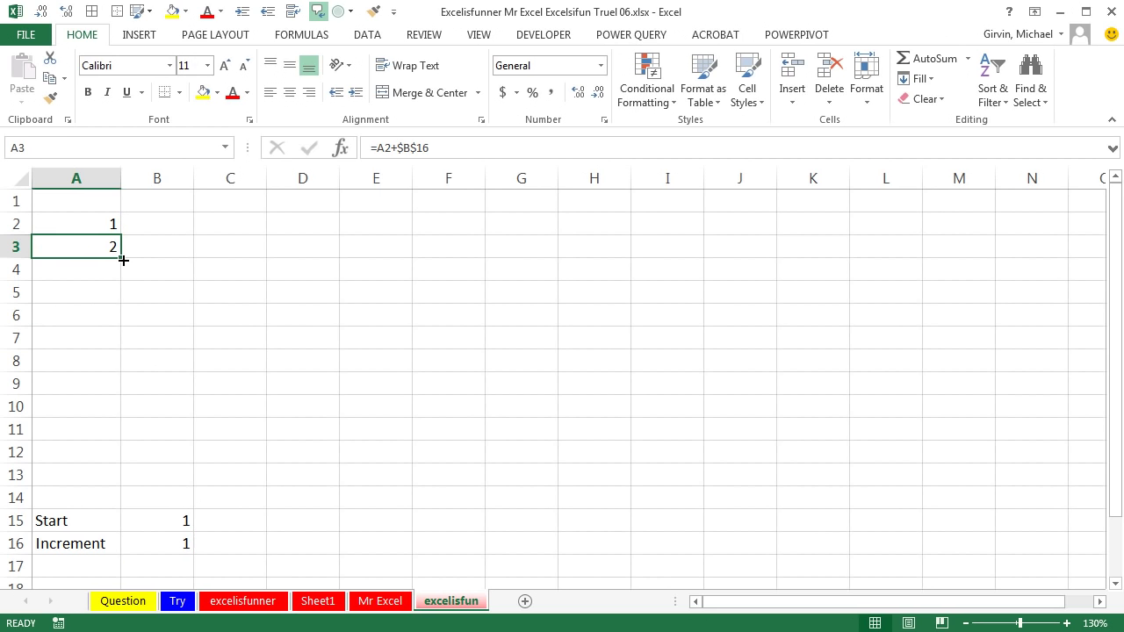
pyautogui.moveTo(121, 257); pyautogui.dragTo(153, 485)
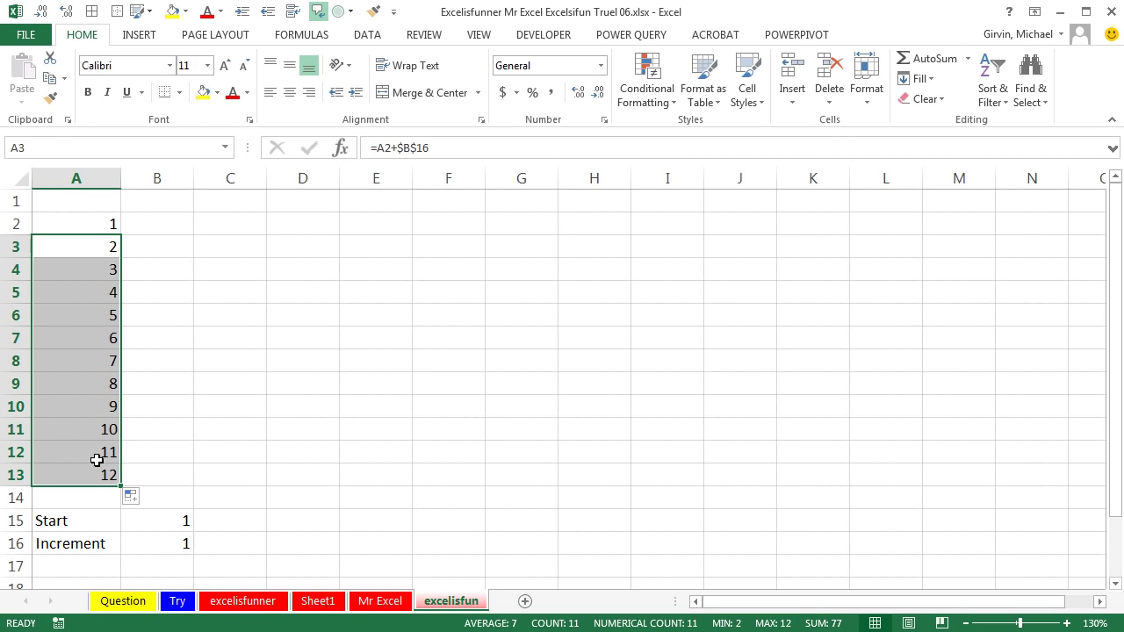
# - Copy A2:A13, paste it transposed into row 1 starting at B1, and check the formula in M1
pyautogui.moveTo(111, 222); pyautogui.dragTo(93, 472)
pyautogui.hotkey('ctrl', 'c')
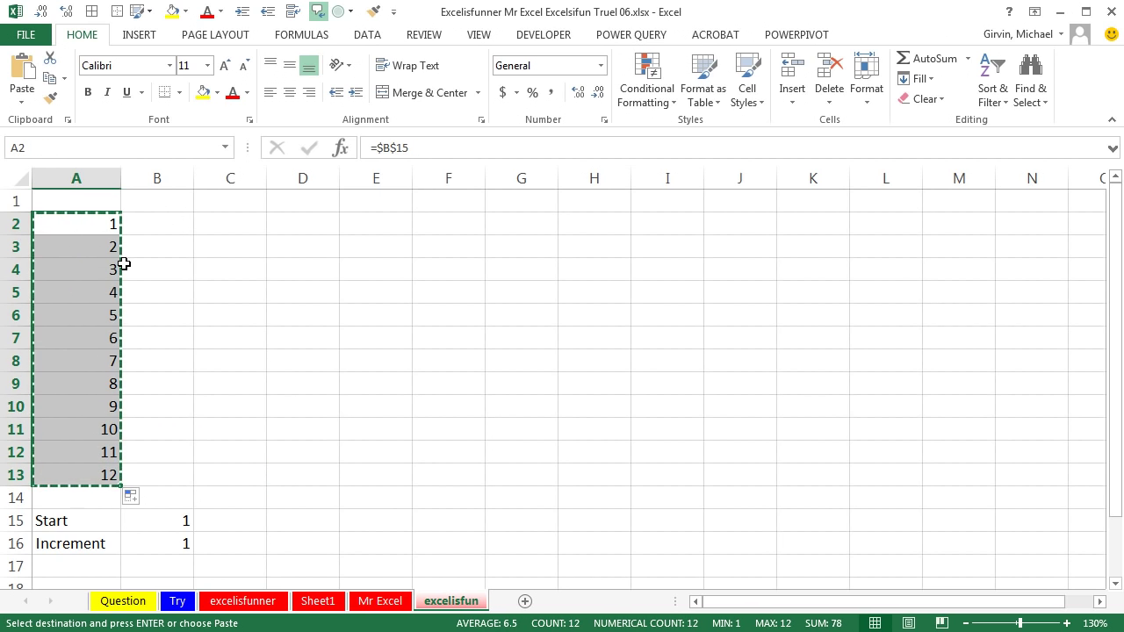
pyautogui.rightClick(172, 202)
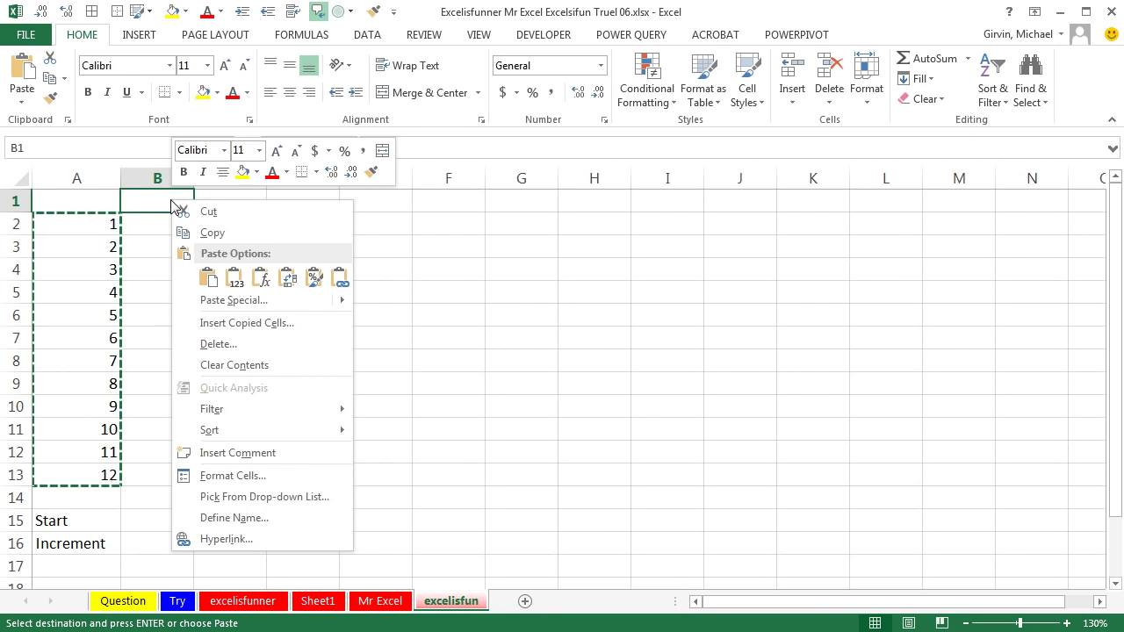
pyautogui.click(287, 277)
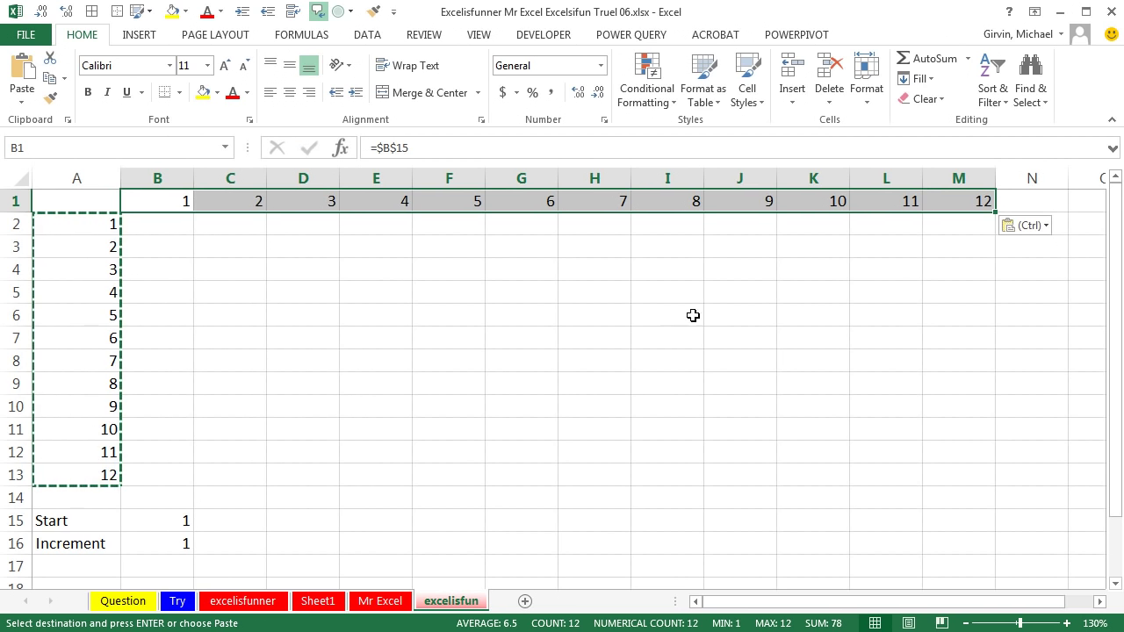
pyautogui.doubleClick(936, 203)
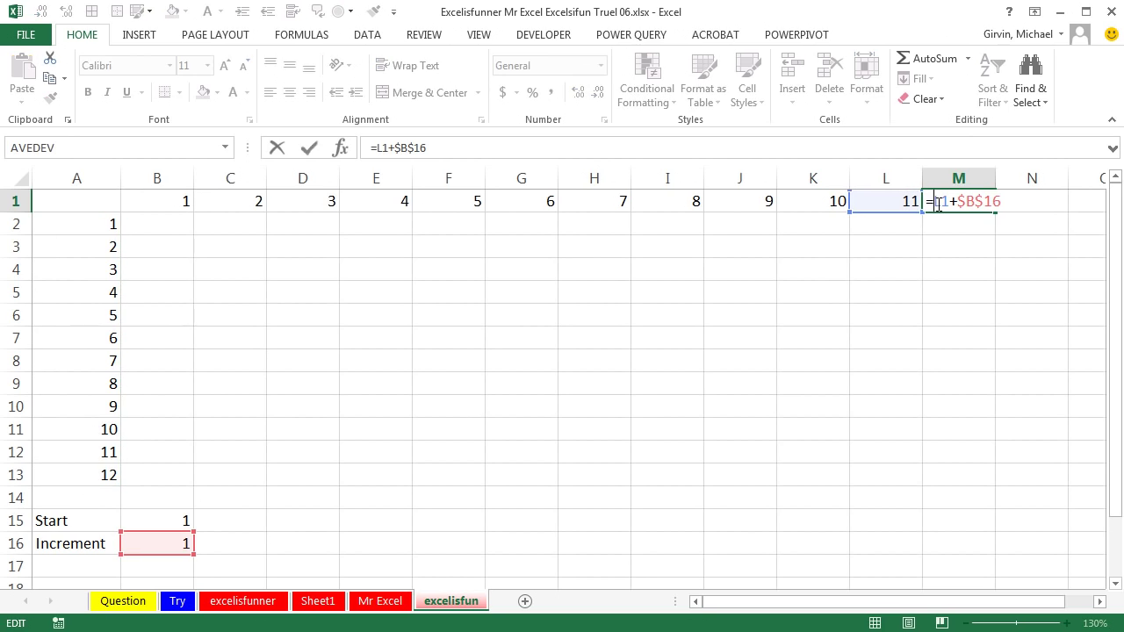
pyautogui.hotkey('ctrl', 'Return')
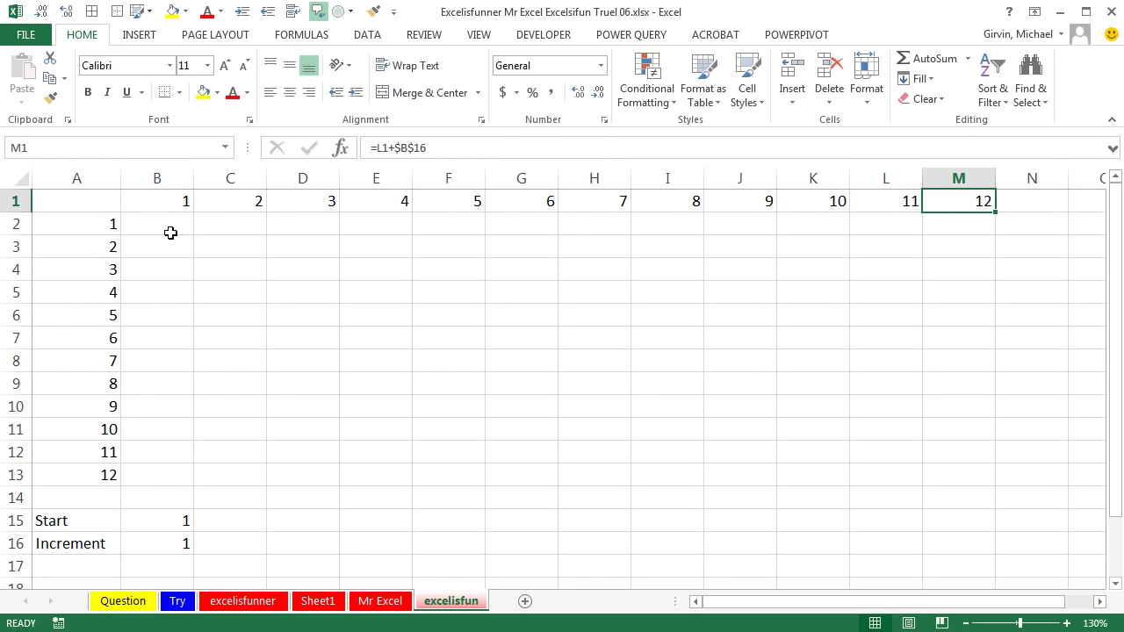
# - Enter =A2:A13*B1:M1 as an array formula across the whole range B2:M13
pyautogui.moveTo(162, 226); pyautogui.dragTo(940, 470)
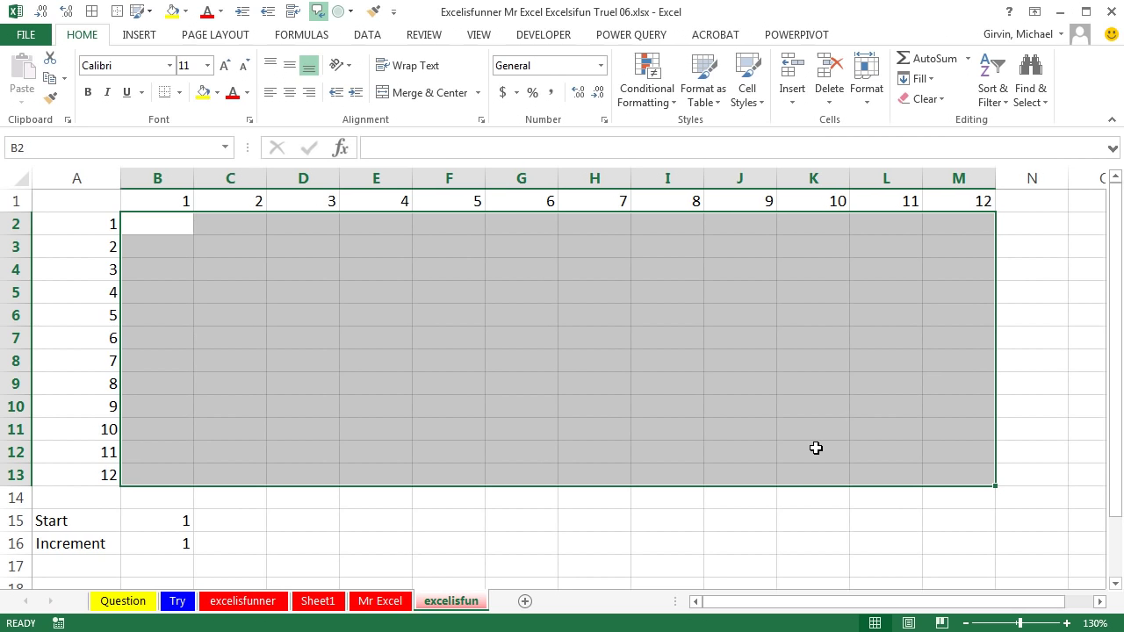
pyautogui.write('=')
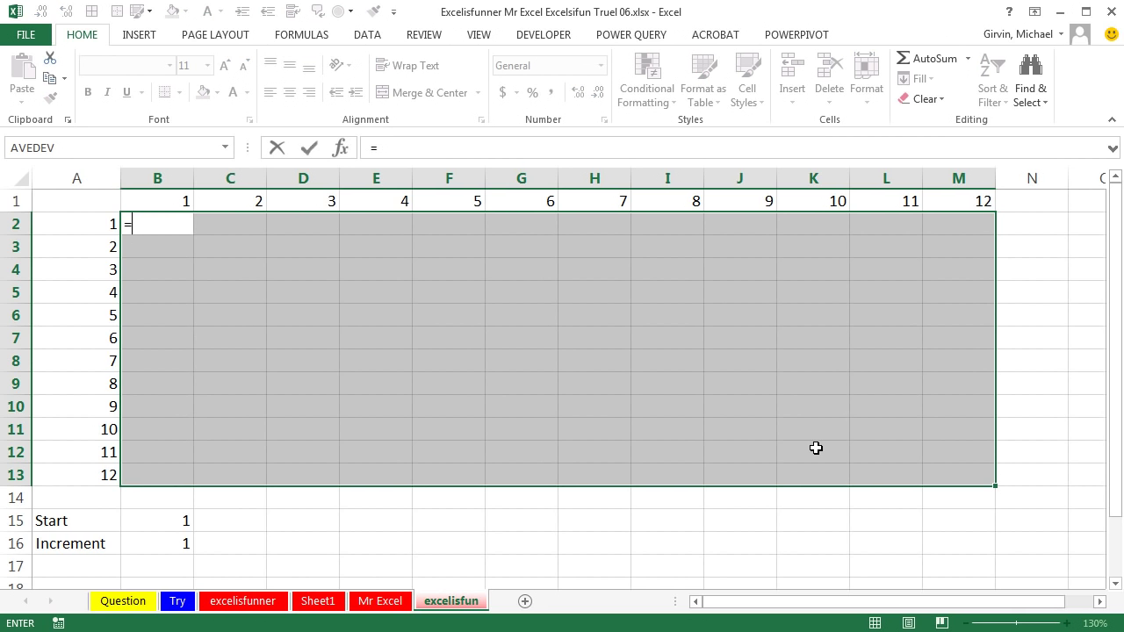
pyautogui.press('Left')
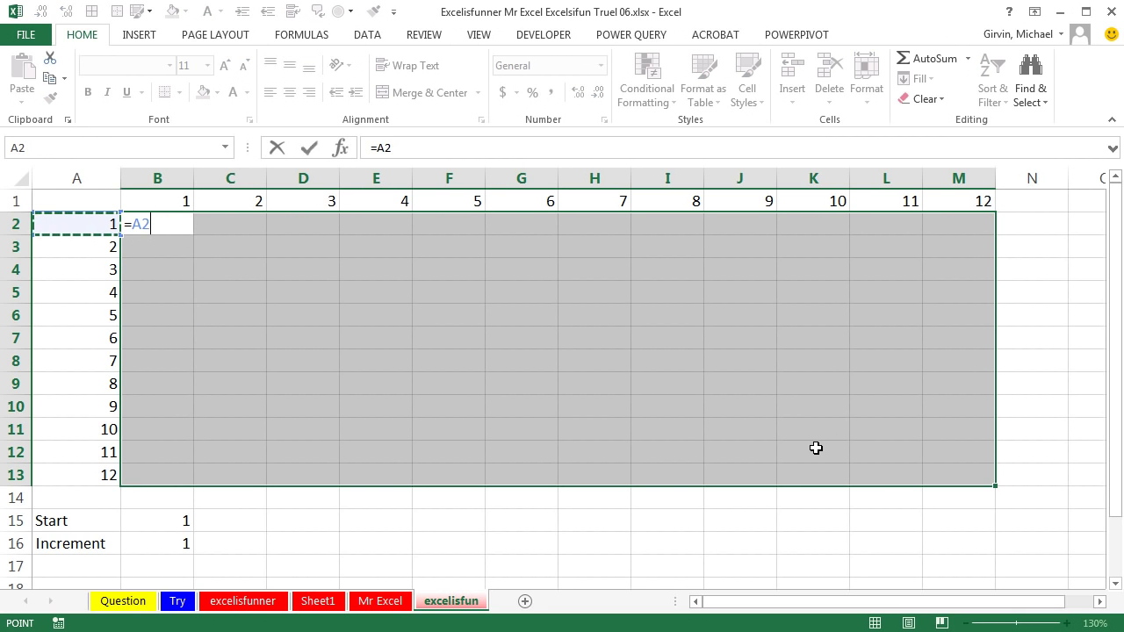
pyautogui.hotkey('ctrl', 'shift', 'Down')
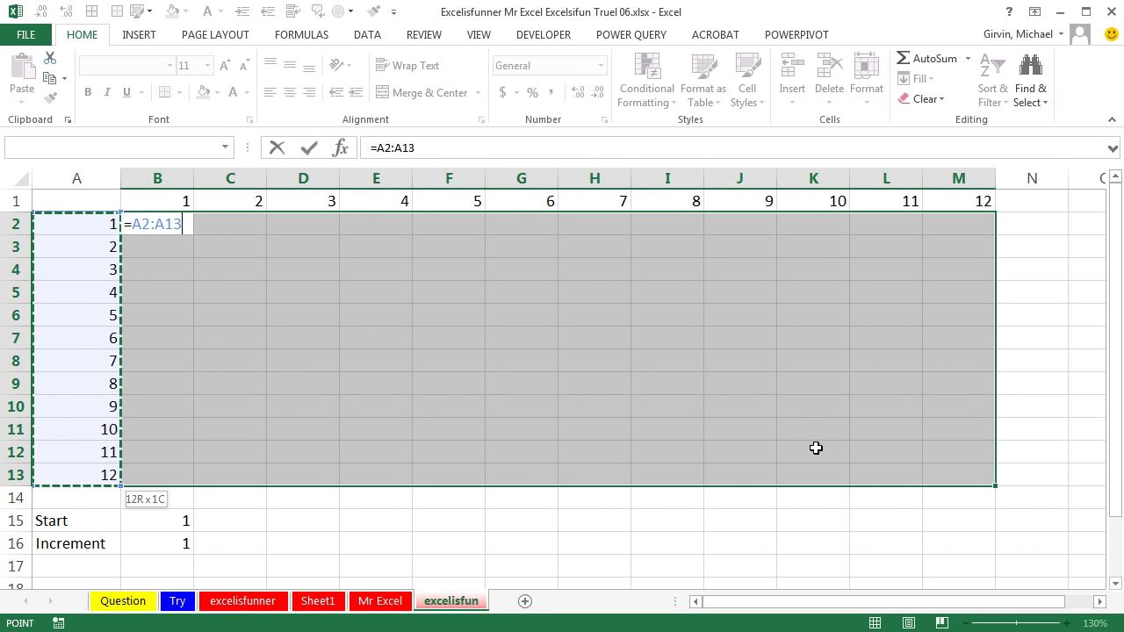
pyautogui.write('*')
pyautogui.press('Up')
pyautogui.hotkey('ctrl', 'shift', 'Right')
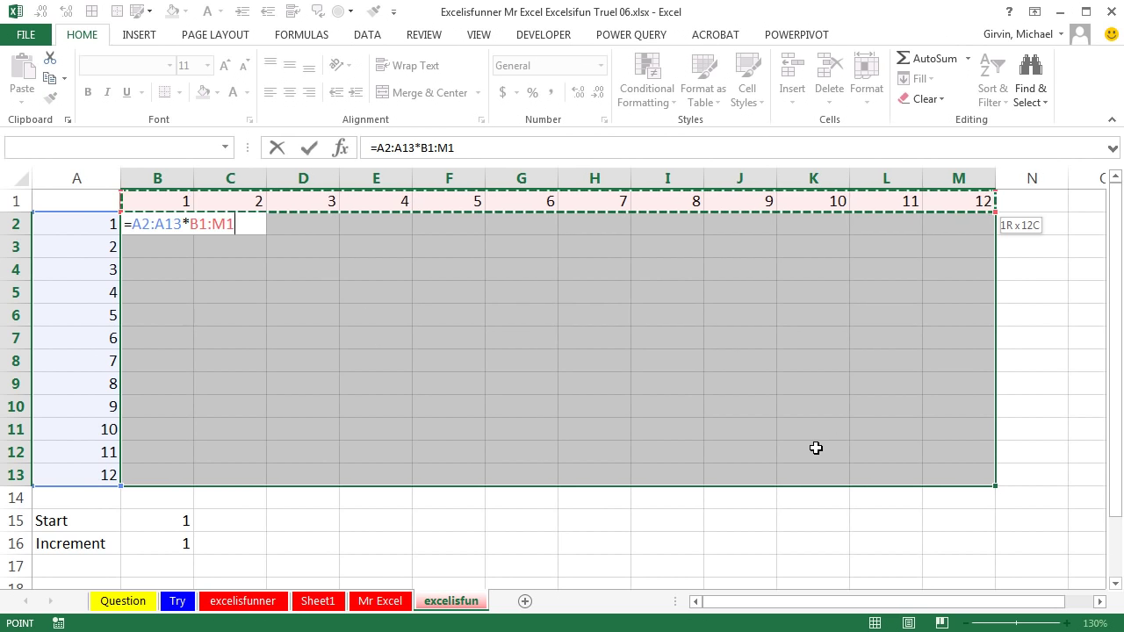
pyautogui.hotkey('ctrl', 'shift', 'Return')
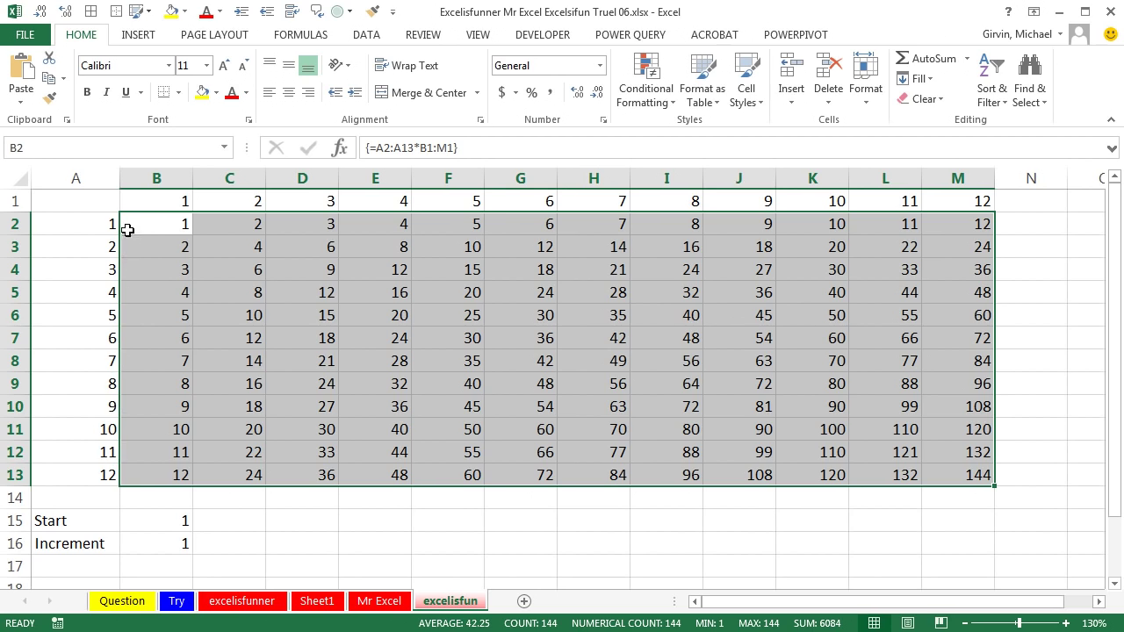
# - Test the table with 2 as both the Start value and the Increment, and undo both changes
pyautogui.click(157, 518)
pyautogui.write('2')
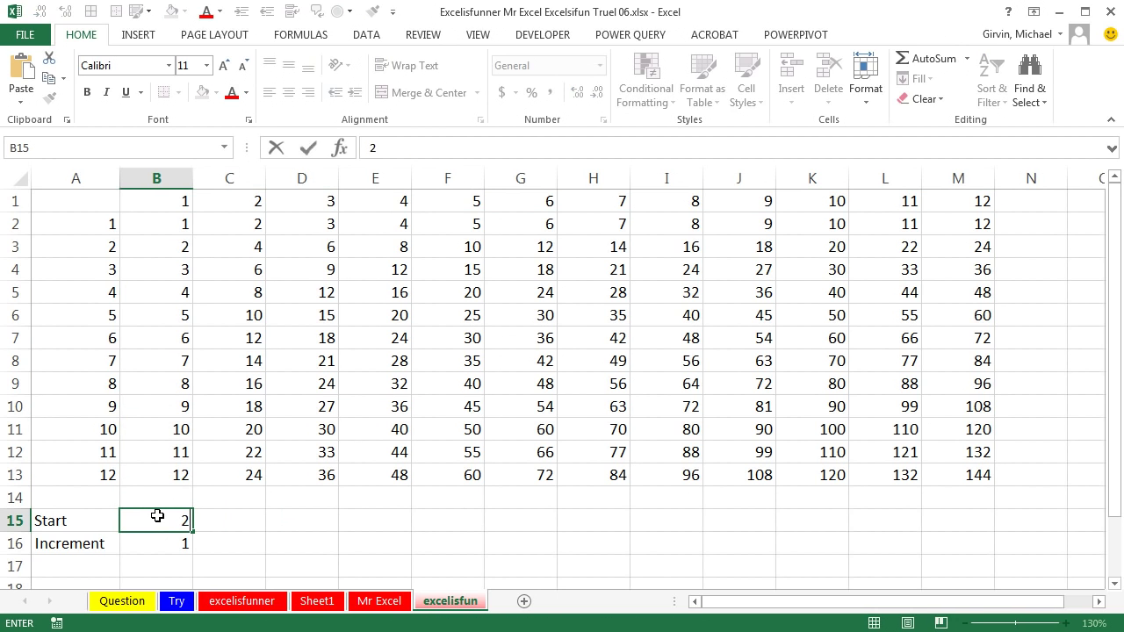
pyautogui.press('Return')
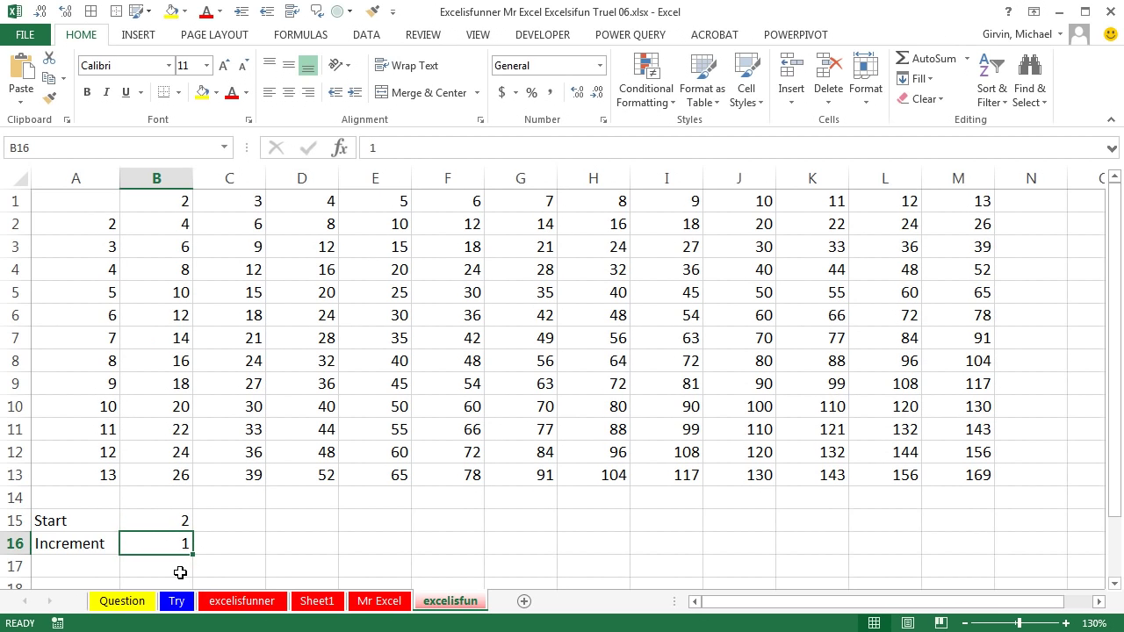
pyautogui.write('2')
pyautogui.hotkey('ctrl', 'Return')
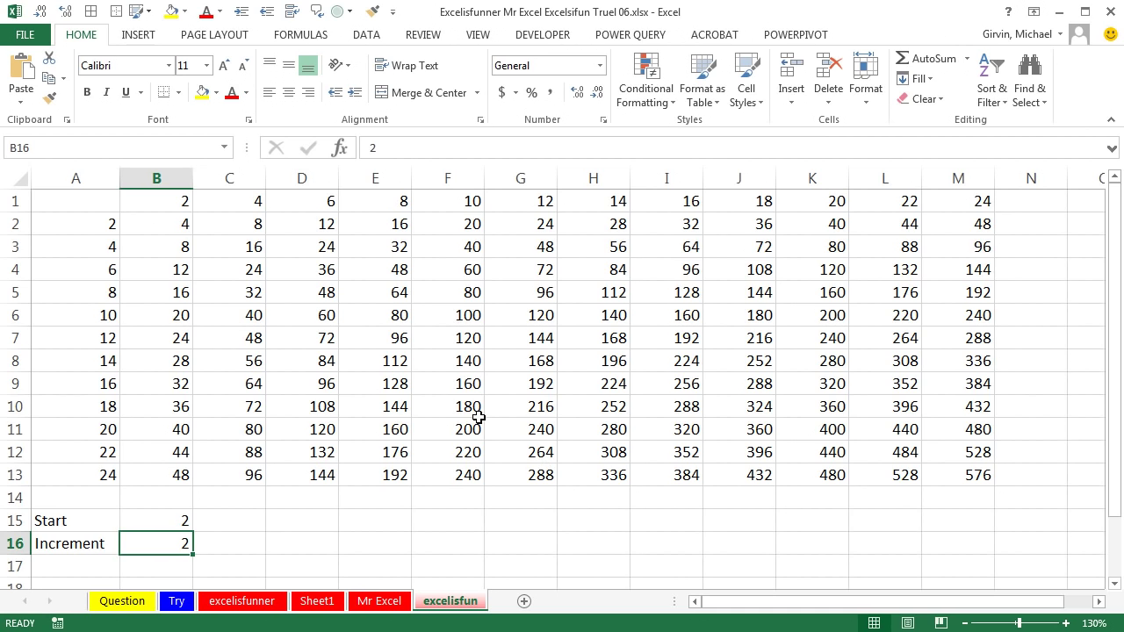
pyautogui.hotkey('ctrl', 'z')
pyautogui.hotkey('ctrl', 'z')
# - Select the multiplication results in B2:M13
pyautogui.moveTo(170, 224); pyautogui.dragTo(959, 474)
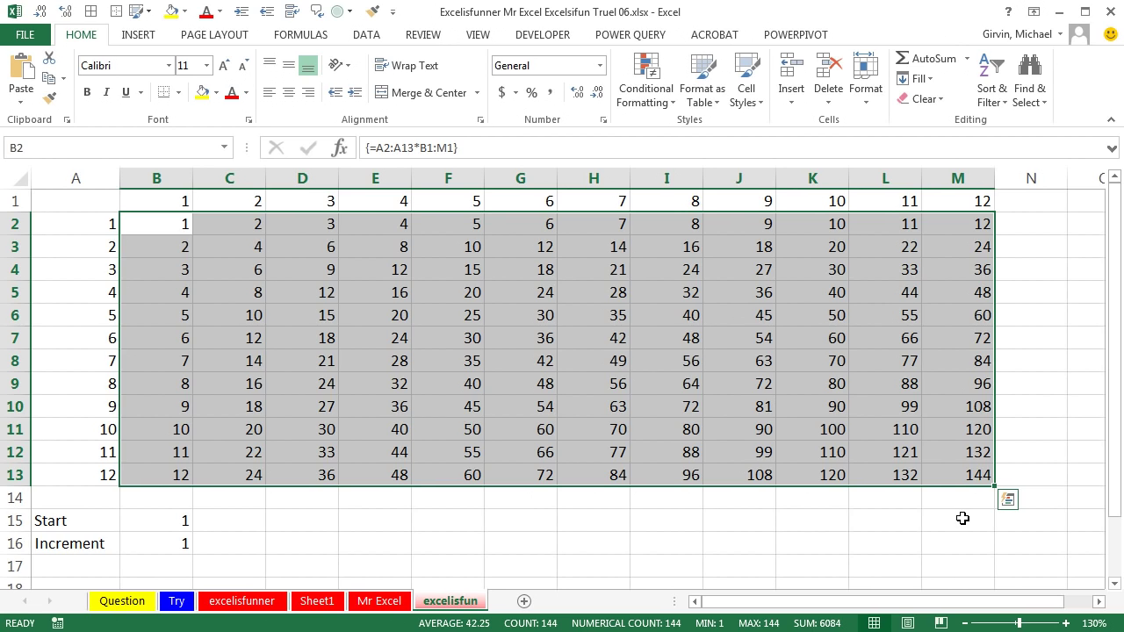